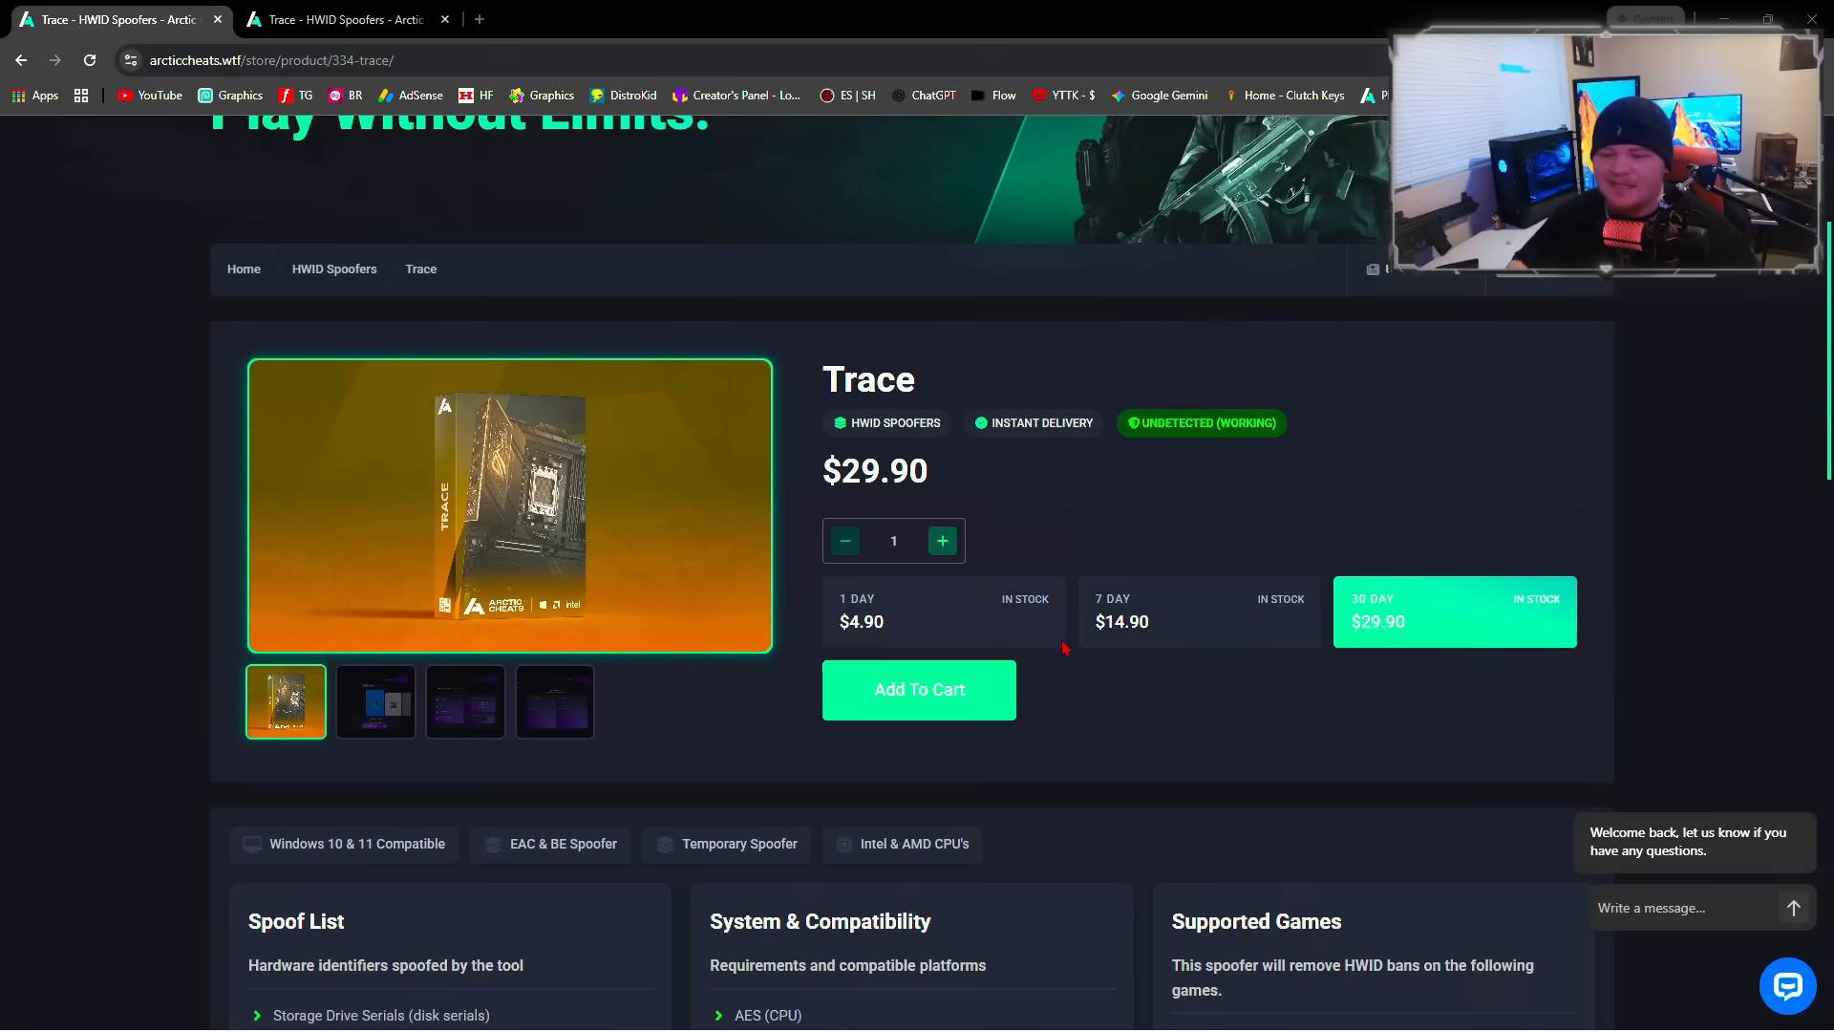
{"action": "scroll", "coordinate": [1065, 649], "scroll_direction": "up", "scroll_amount": 5}
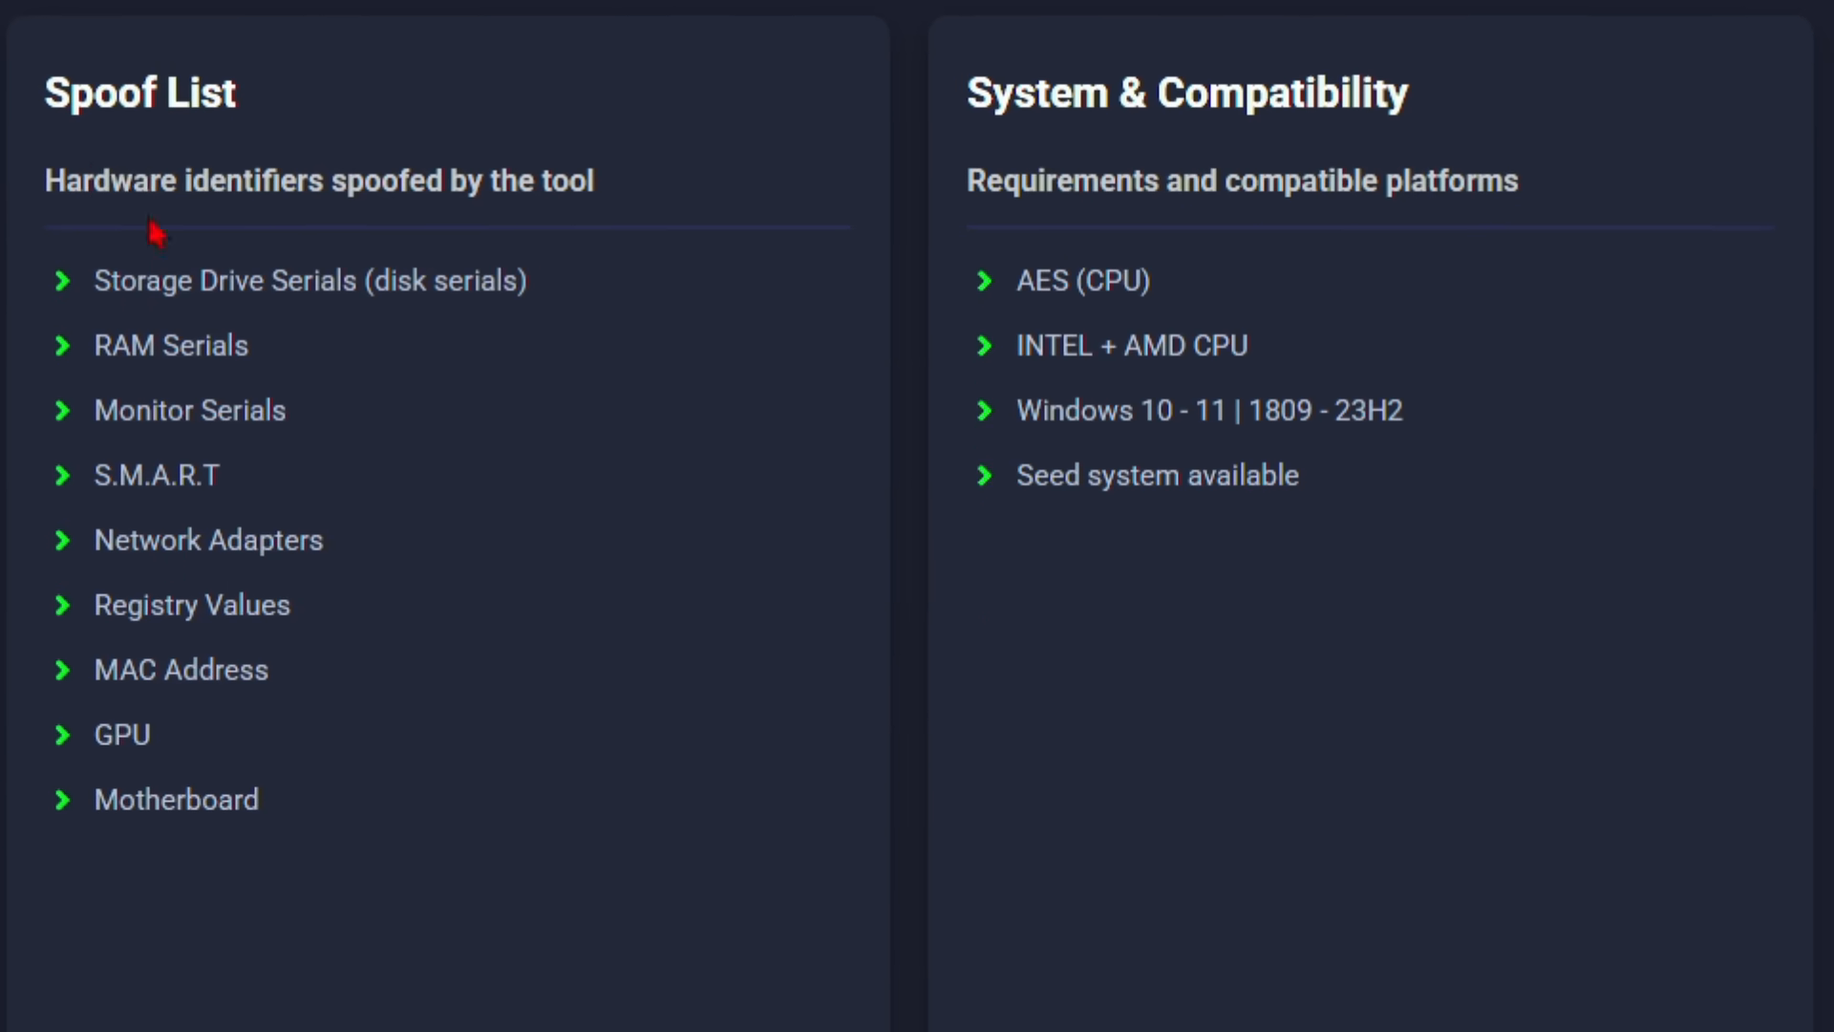
Select the full Spoof List of hardware identifiers, then highlight the Motherboard item.
{"action": "left_click_drag", "start_coordinate": [280, 829], "coordinate": [55, 281]}
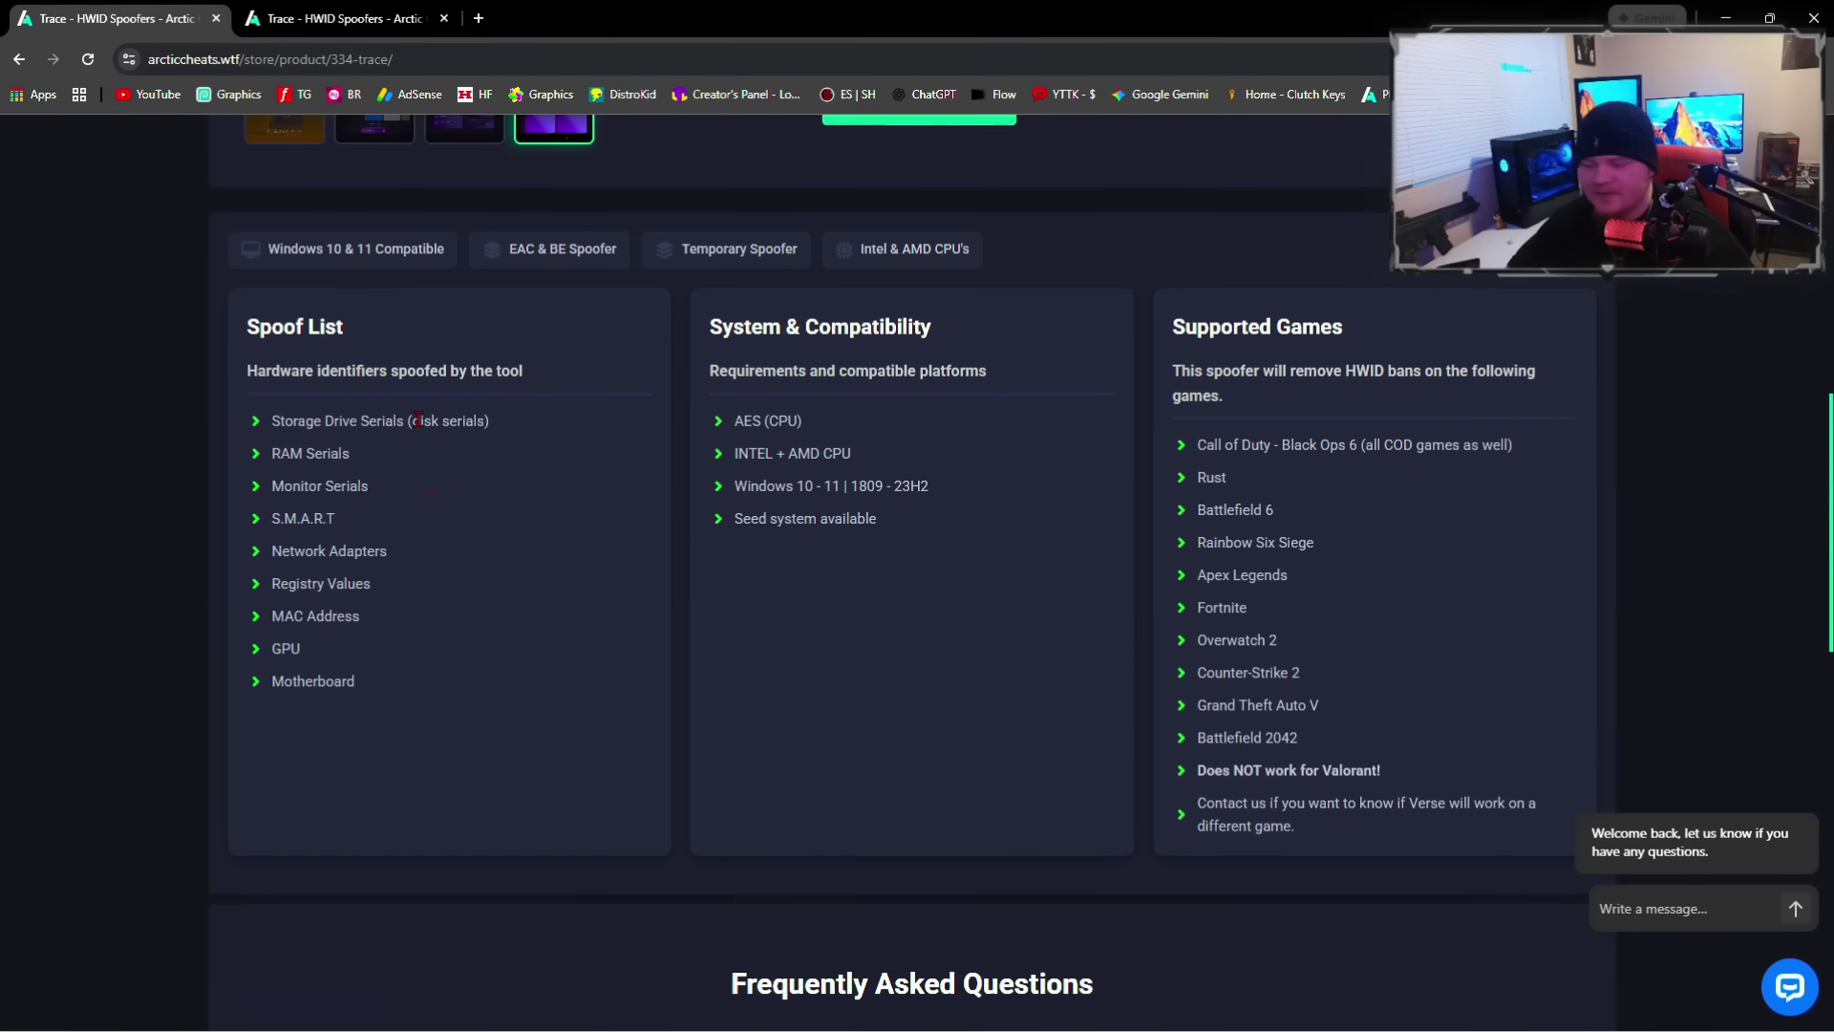
{"action": "left_click", "coordinate": [484, 535]}
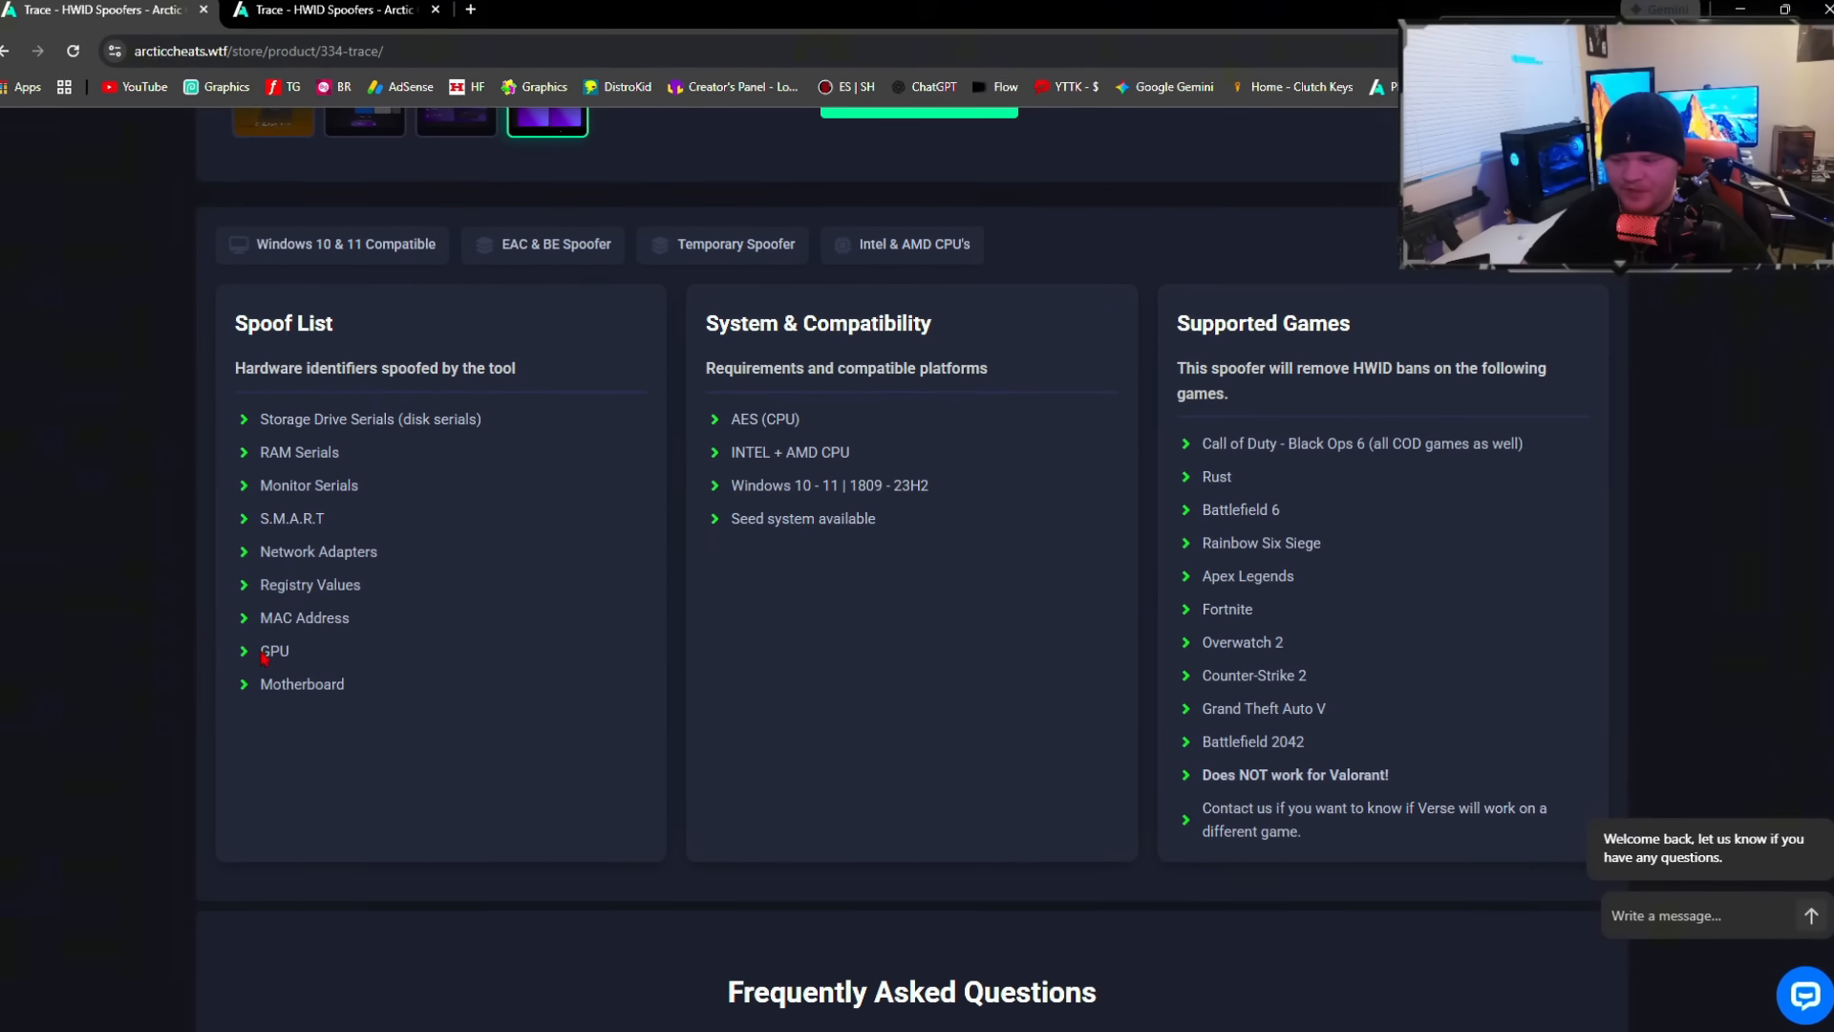
{"action": "left_click_drag", "start_coordinate": [253, 683], "coordinate": [291, 685]}
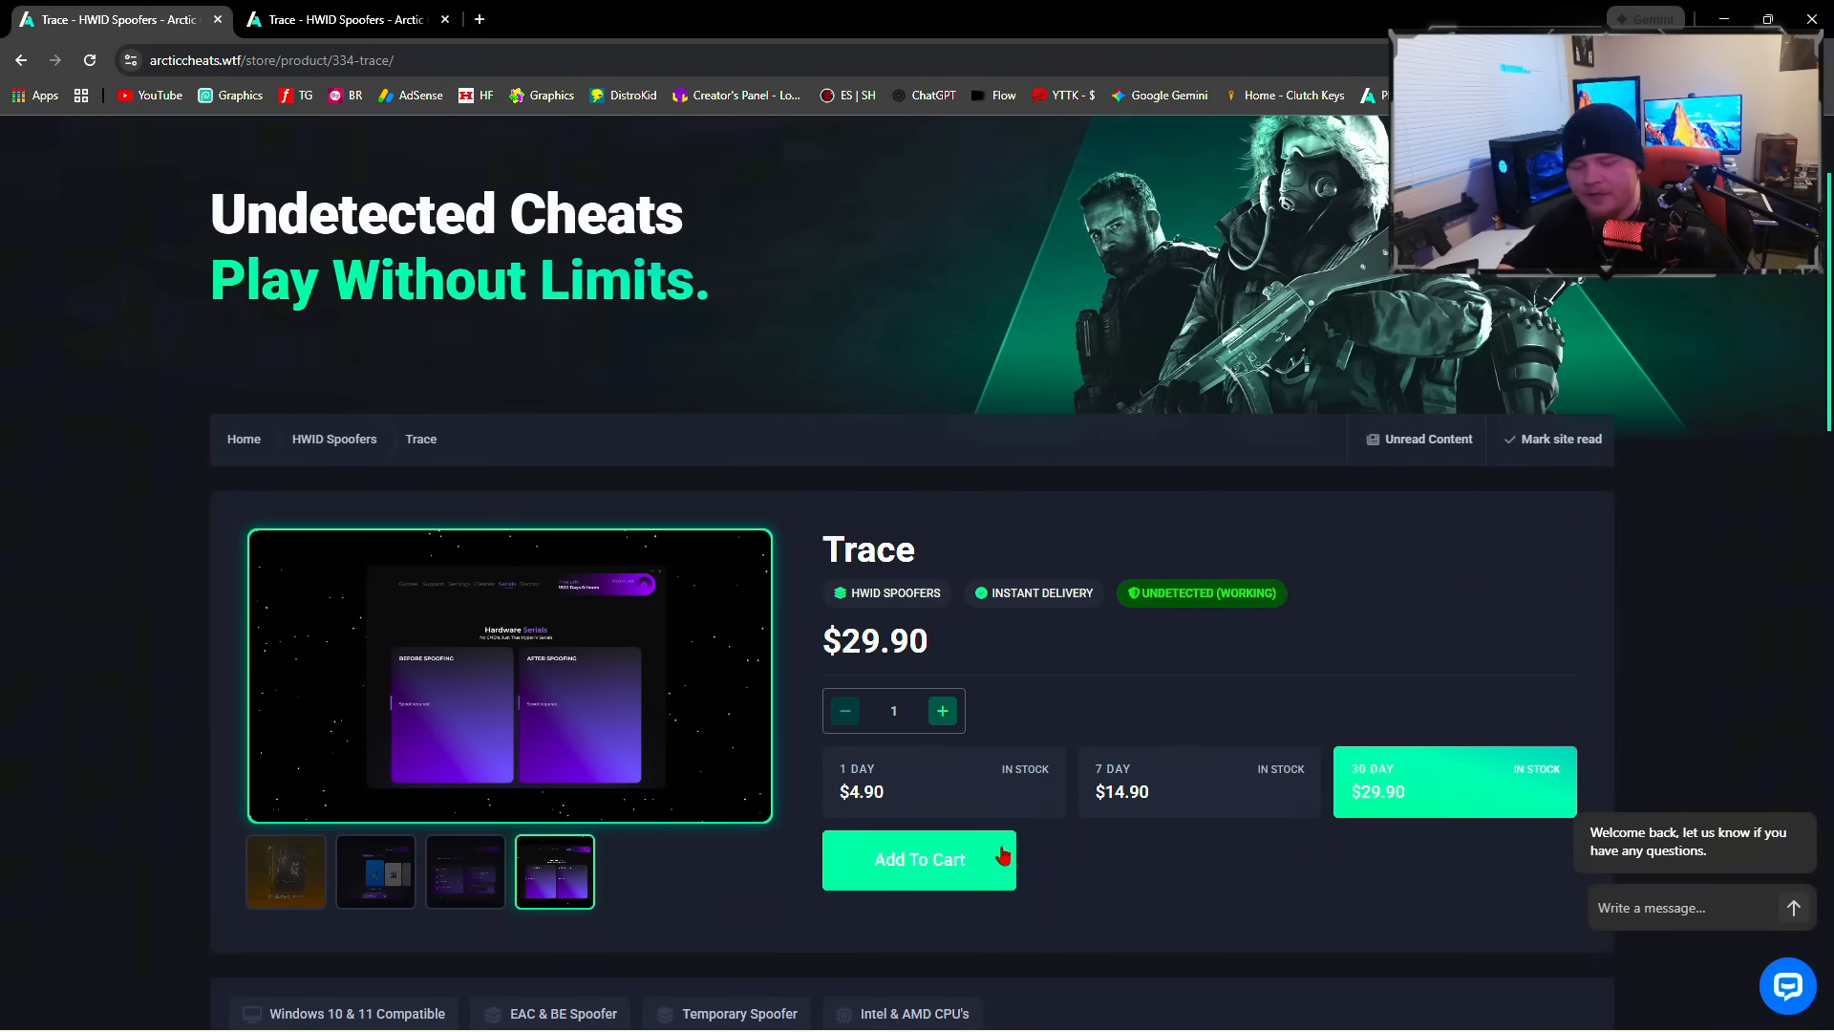
Switch the browser to the Trace HWID Spoofer setup guide forum topic.
{"action": "key", "text": "ctrl+Tab"}
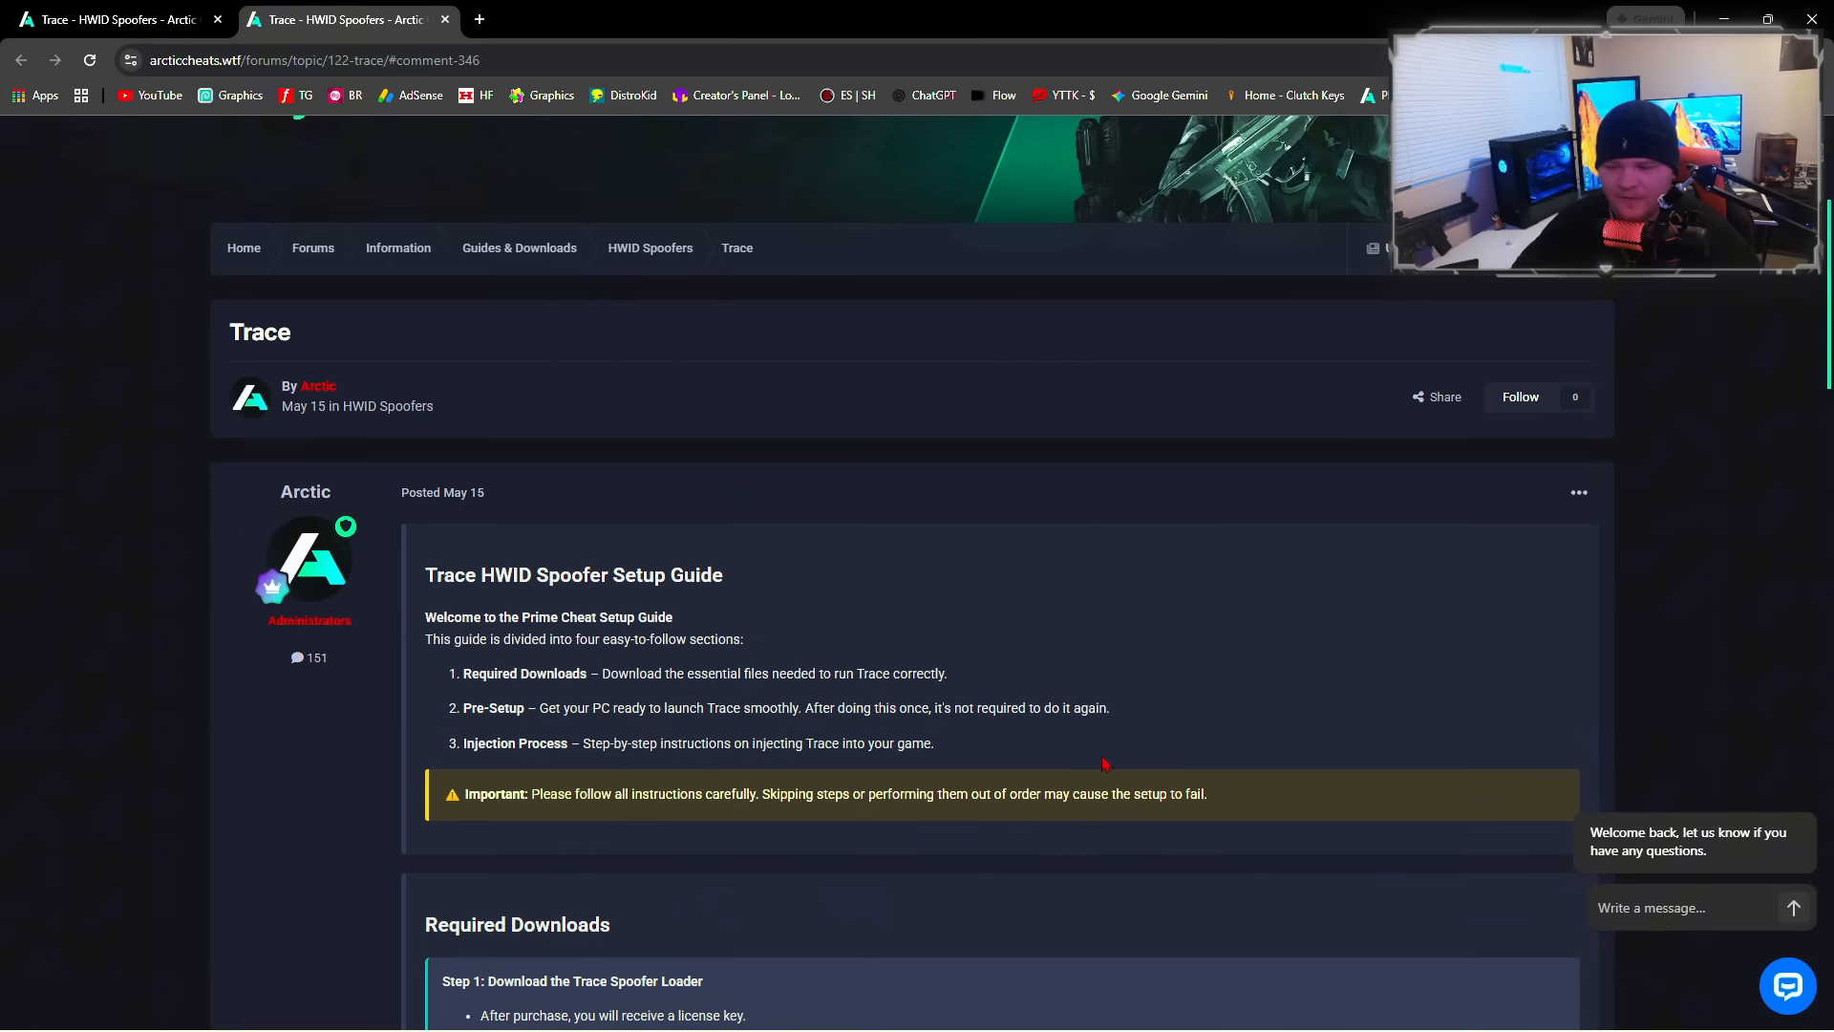
{"action": "scroll", "coordinate": [1104, 763], "scroll_direction": "down", "scroll_amount": 8}
{"action": "scroll", "coordinate": [1034, 687], "scroll_direction": "up", "scroll_amount": 3}
{"action": "scroll", "coordinate": [991, 609], "scroll_direction": "up", "scroll_amount": 3}
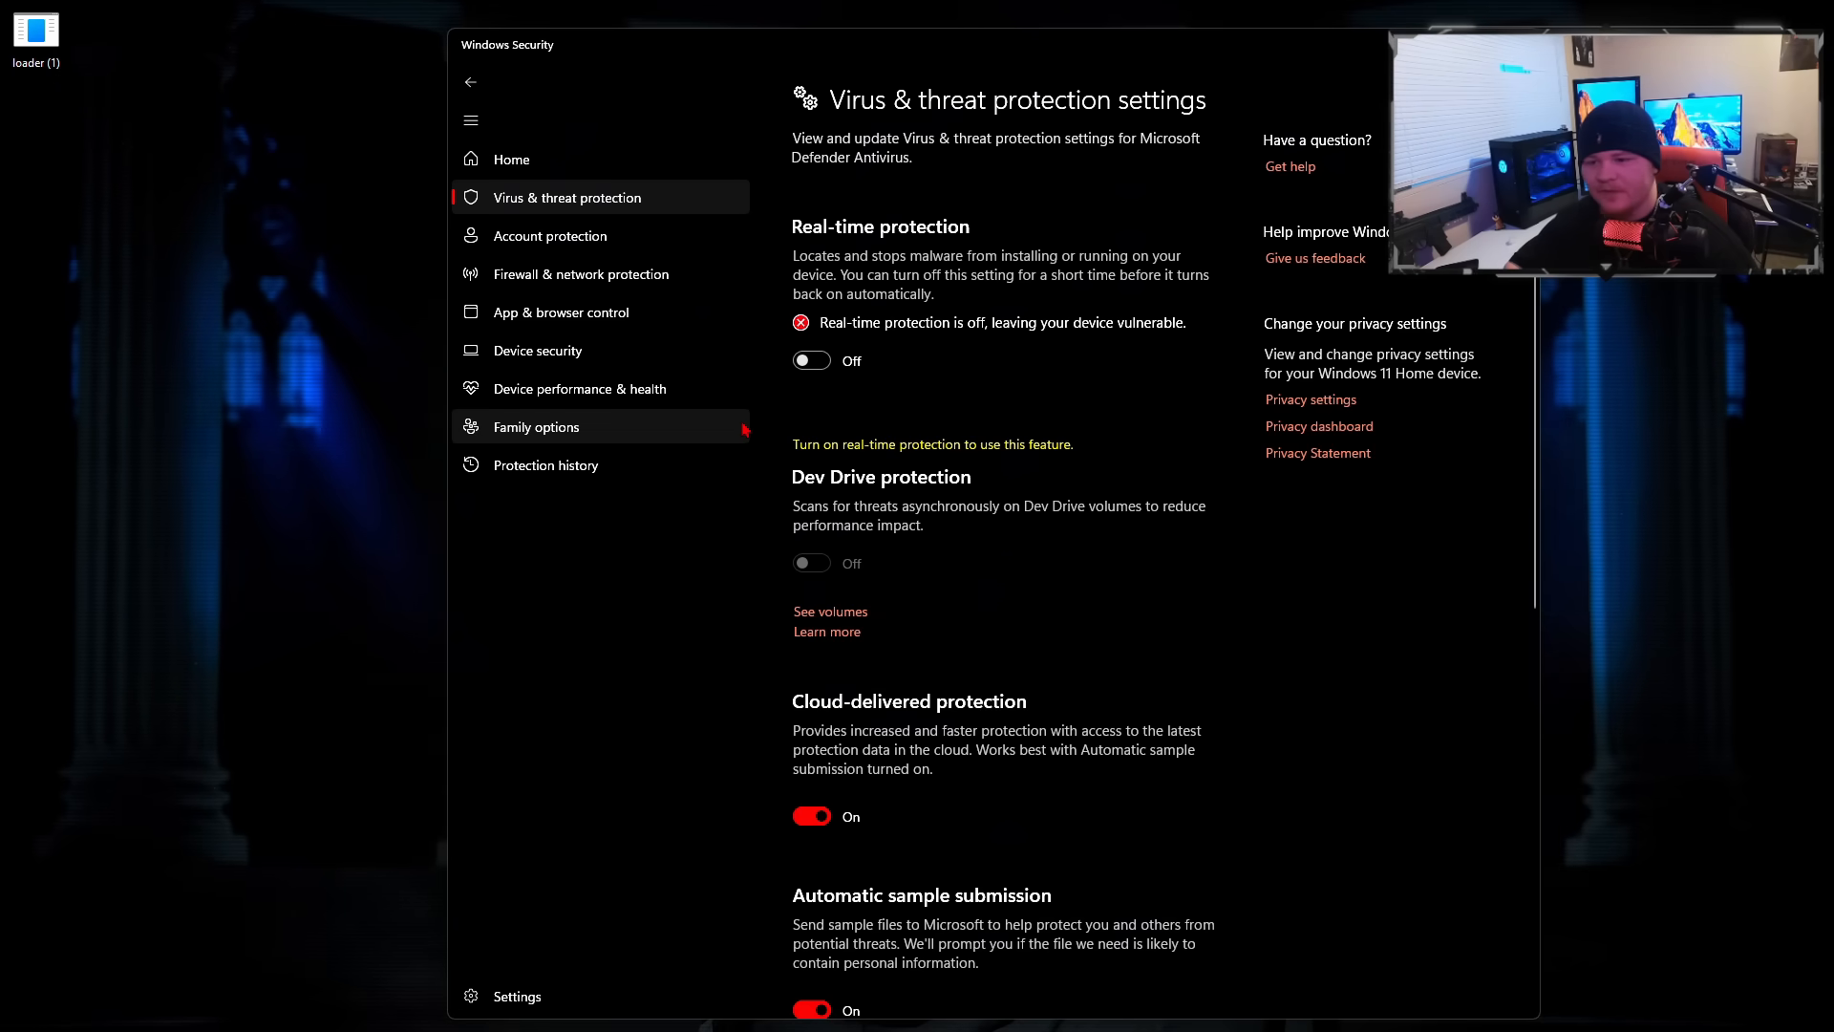
Move the Windows Security window aside to reveal Real-time protection set to Off.
{"action": "left_click_drag", "start_coordinate": [1028, 58], "coordinate": [771, 100]}
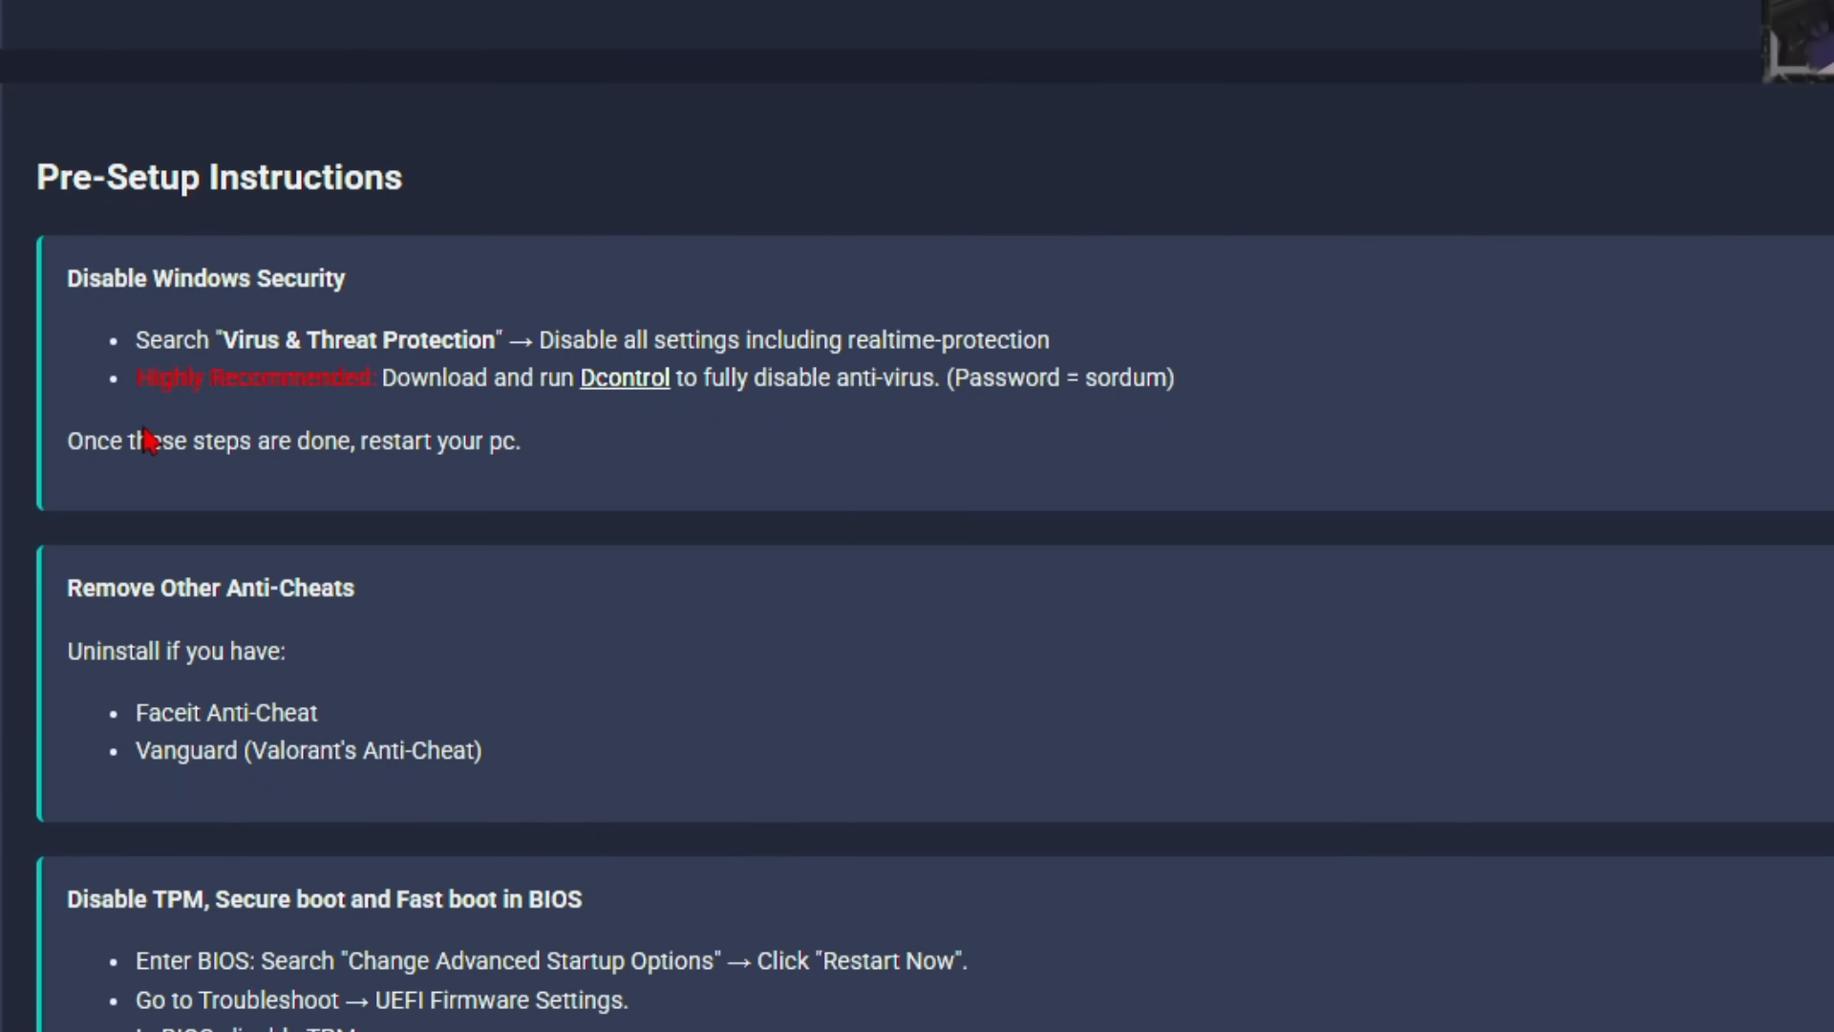
Highlight the Dcontrol password and the instruction to download and run Dcontrol.
{"action": "left_click_drag", "start_coordinate": [942, 377], "coordinate": [1057, 377]}
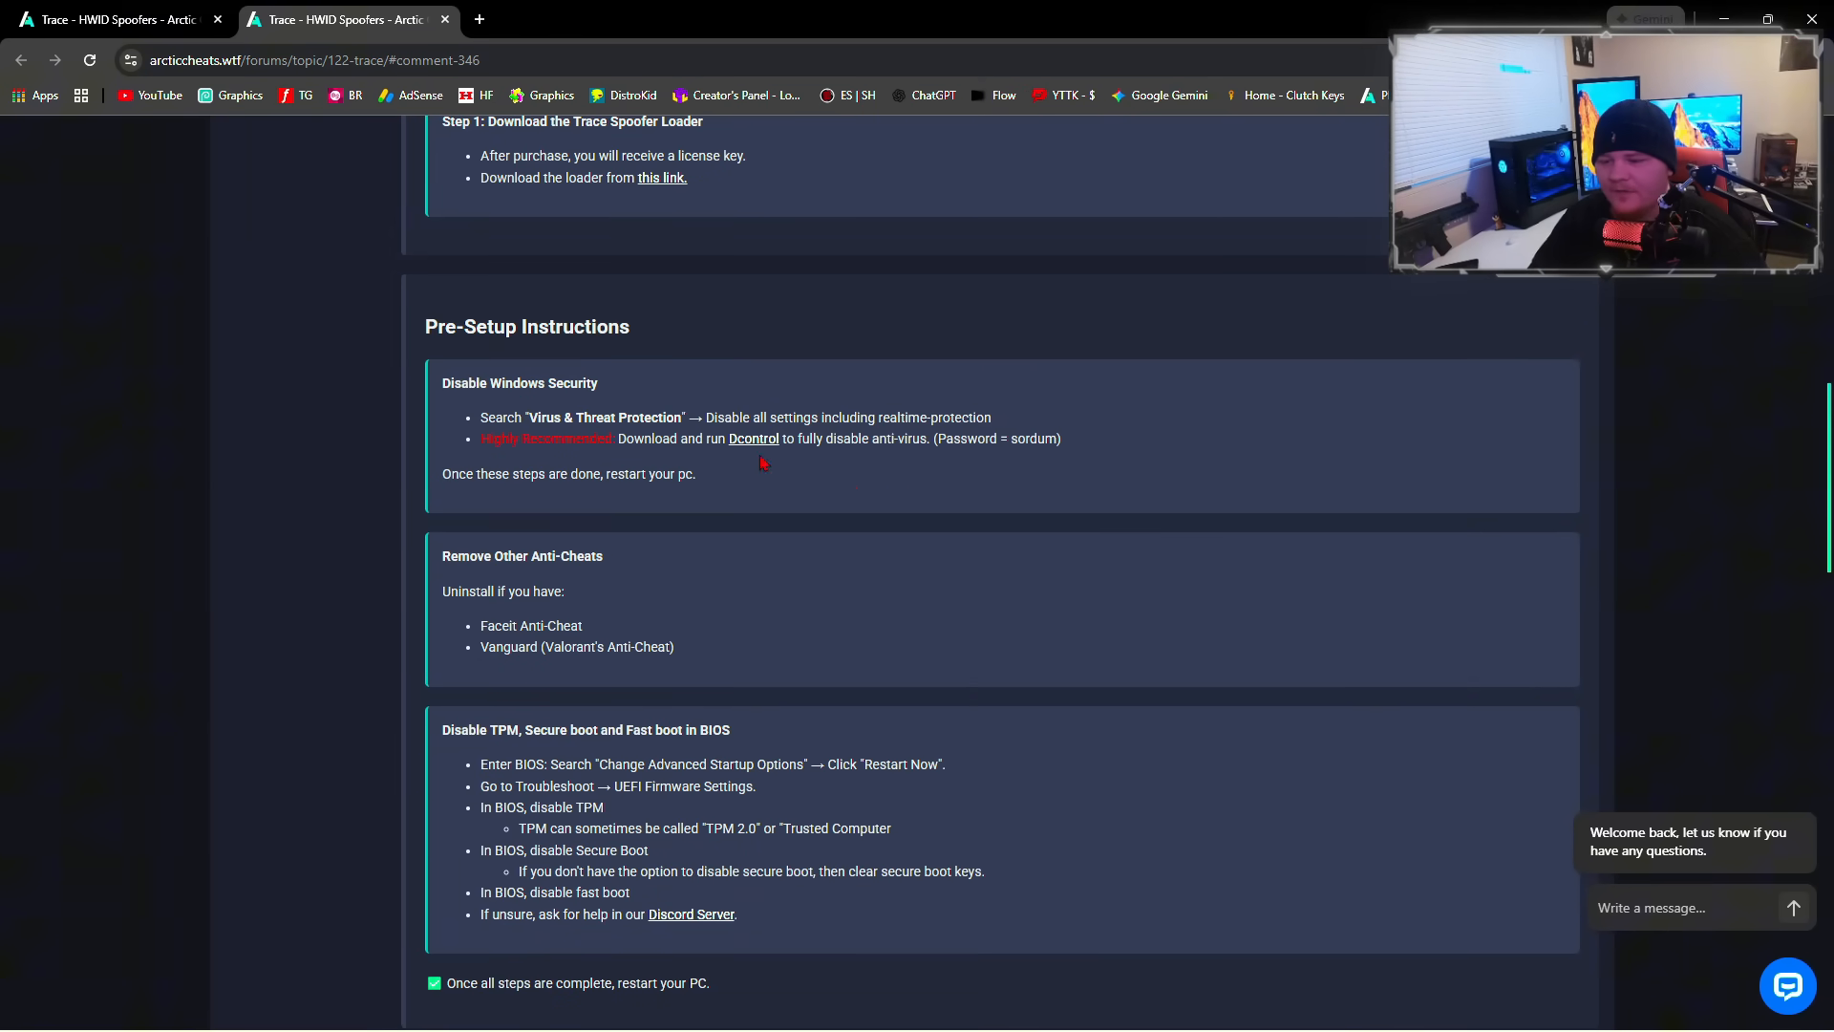
{"action": "left_click_drag", "start_coordinate": [618, 439], "coordinate": [832, 439]}
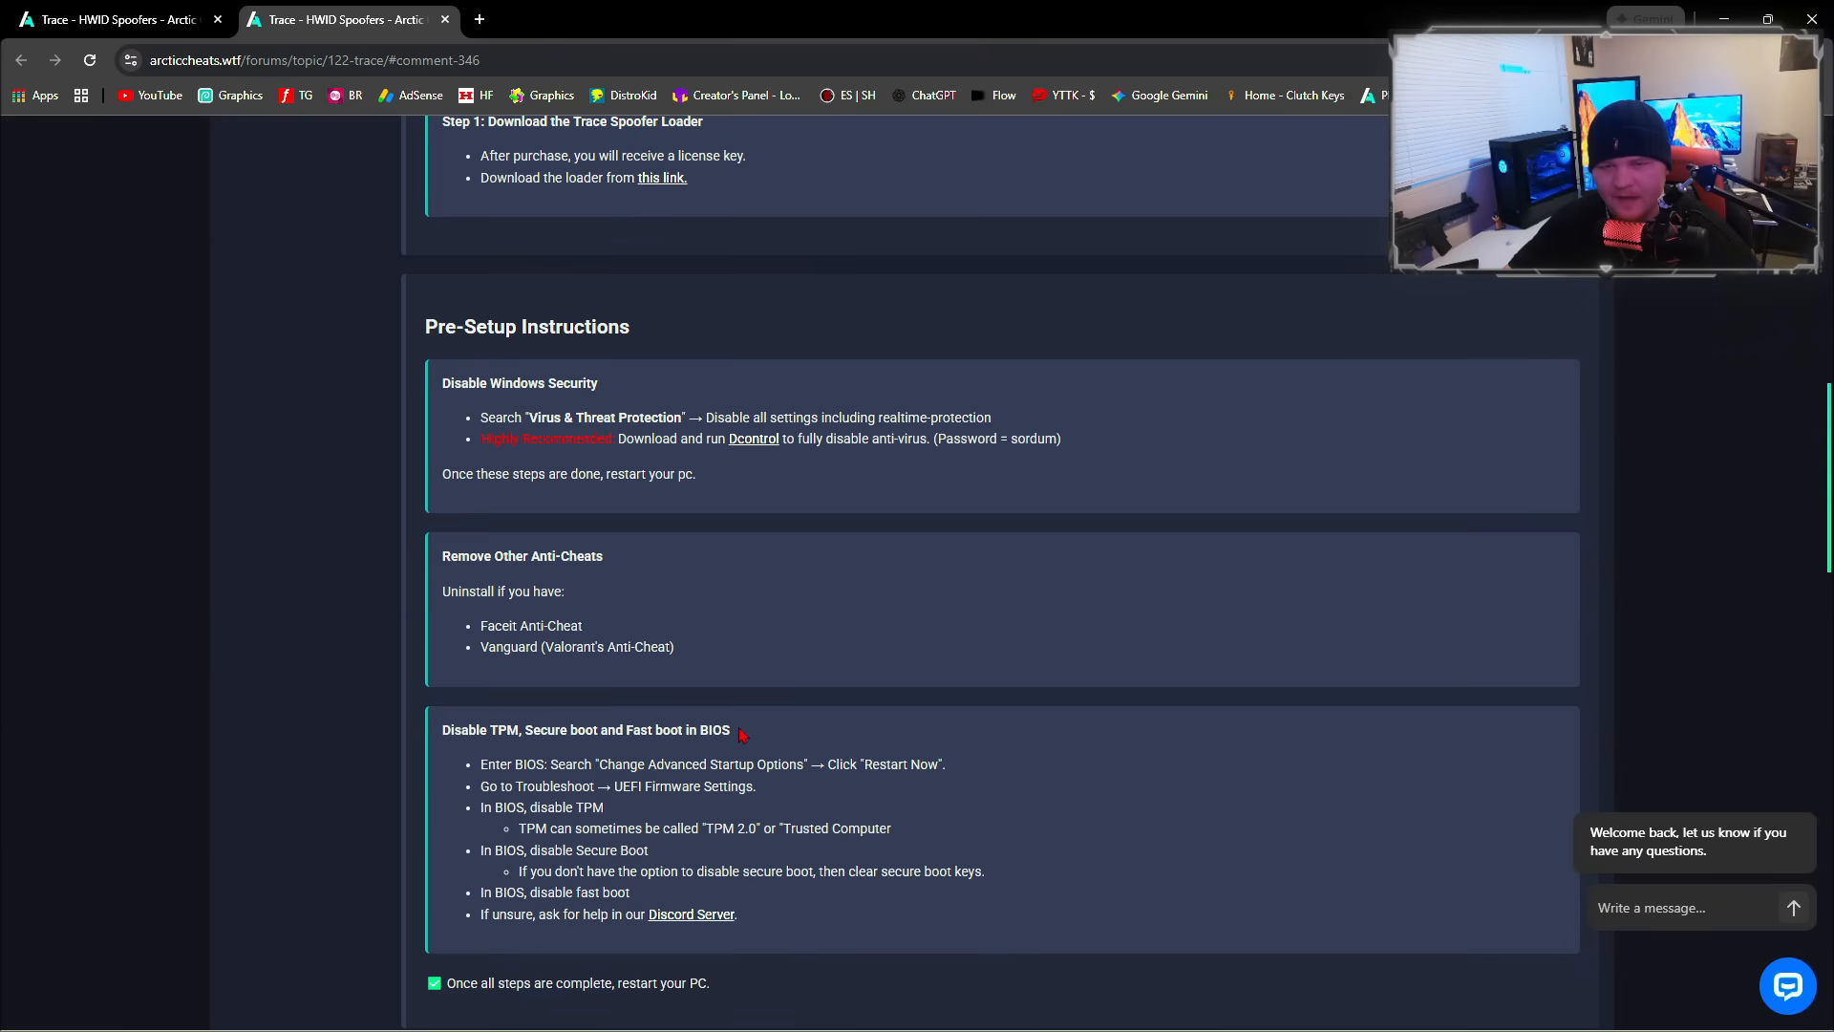
{"action": "scroll", "coordinate": [738, 726], "scroll_direction": "down", "scroll_amount": 2}
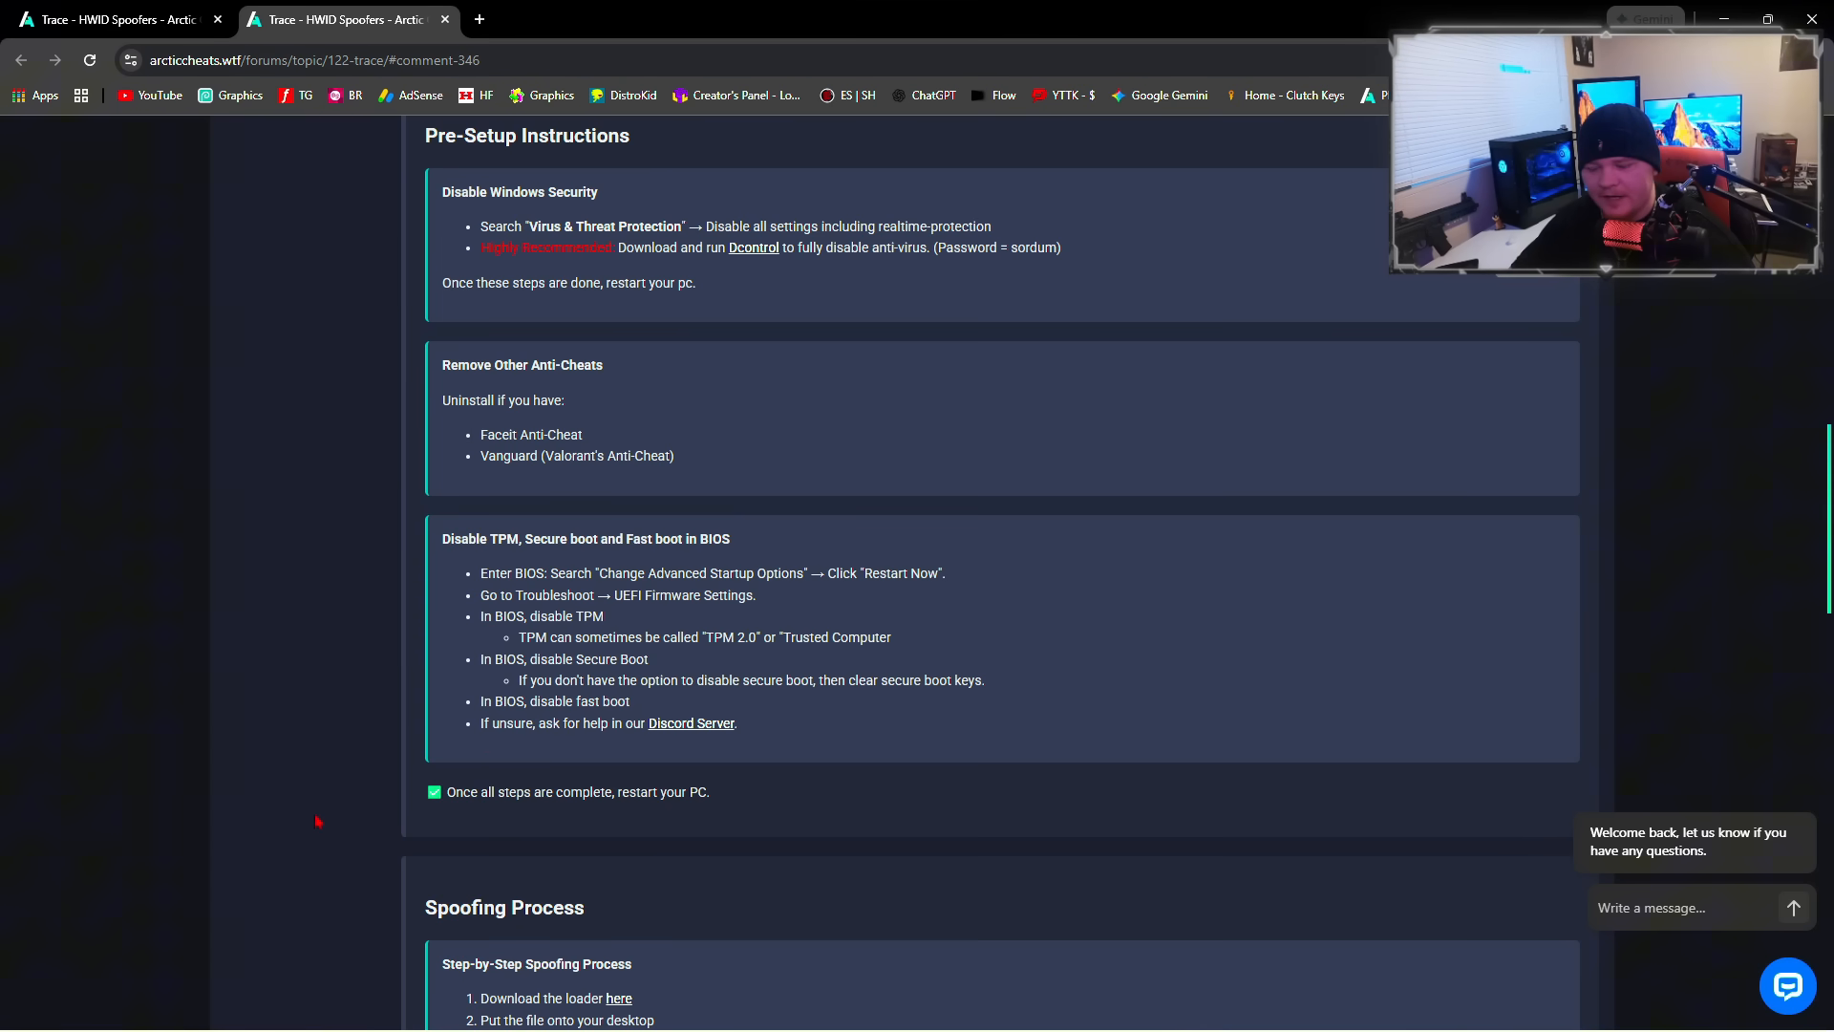
{"action": "scroll", "coordinate": [383, 803], "scroll_direction": "up", "scroll_amount": 10}
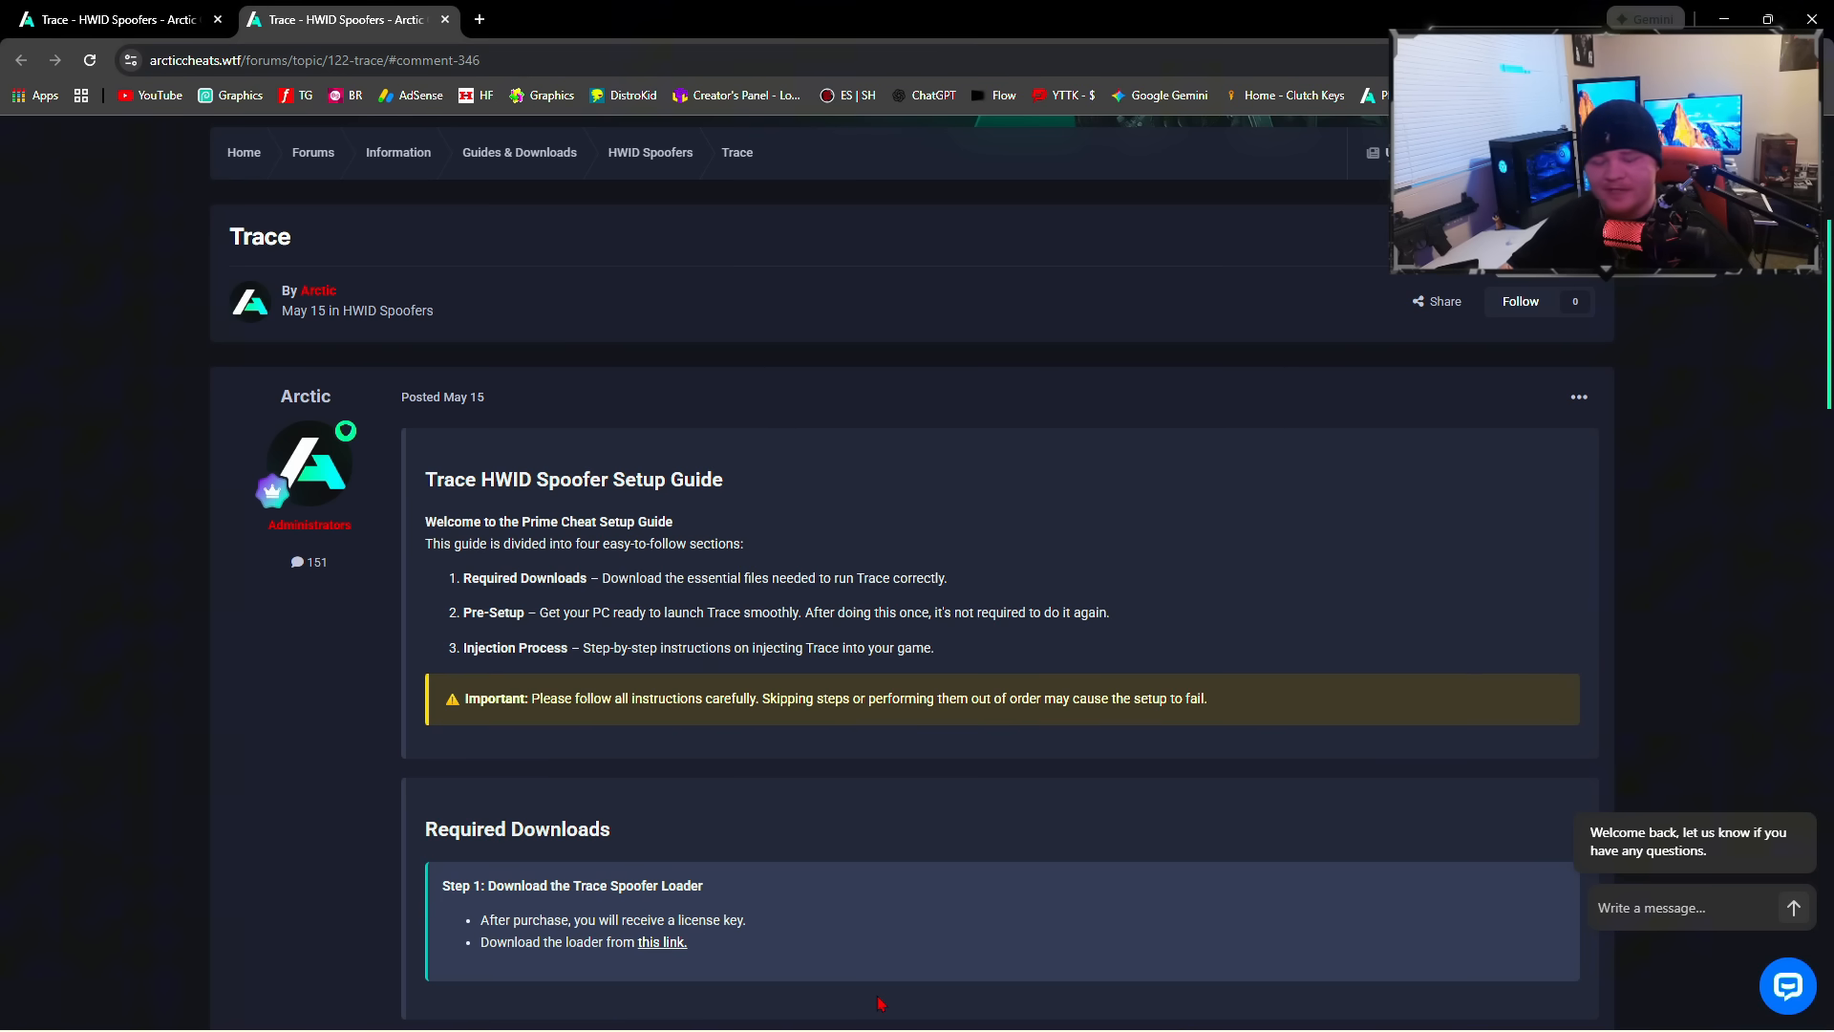
{"action": "scroll", "coordinate": [877, 1004], "scroll_direction": "down", "scroll_amount": 4}
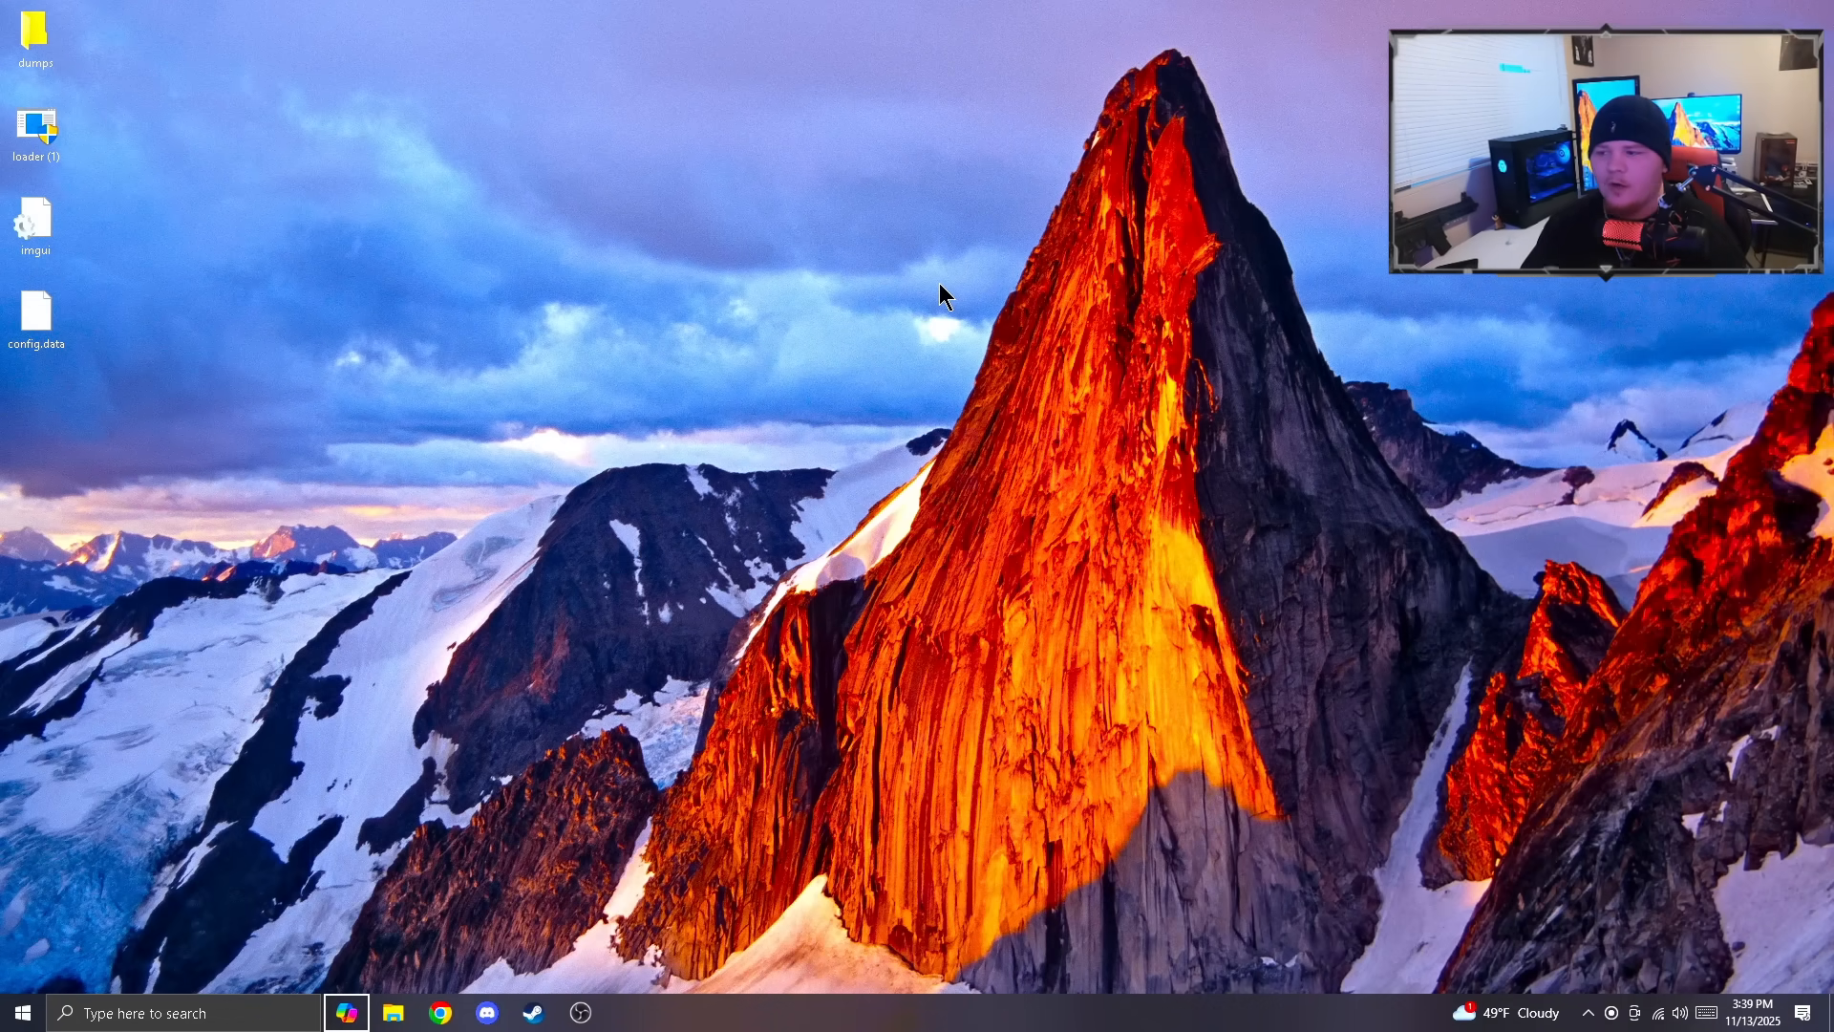
Move the loader (1) file to the centre of the desktop.
{"action": "left_click_drag", "start_coordinate": [36, 131], "coordinate": [835, 315]}
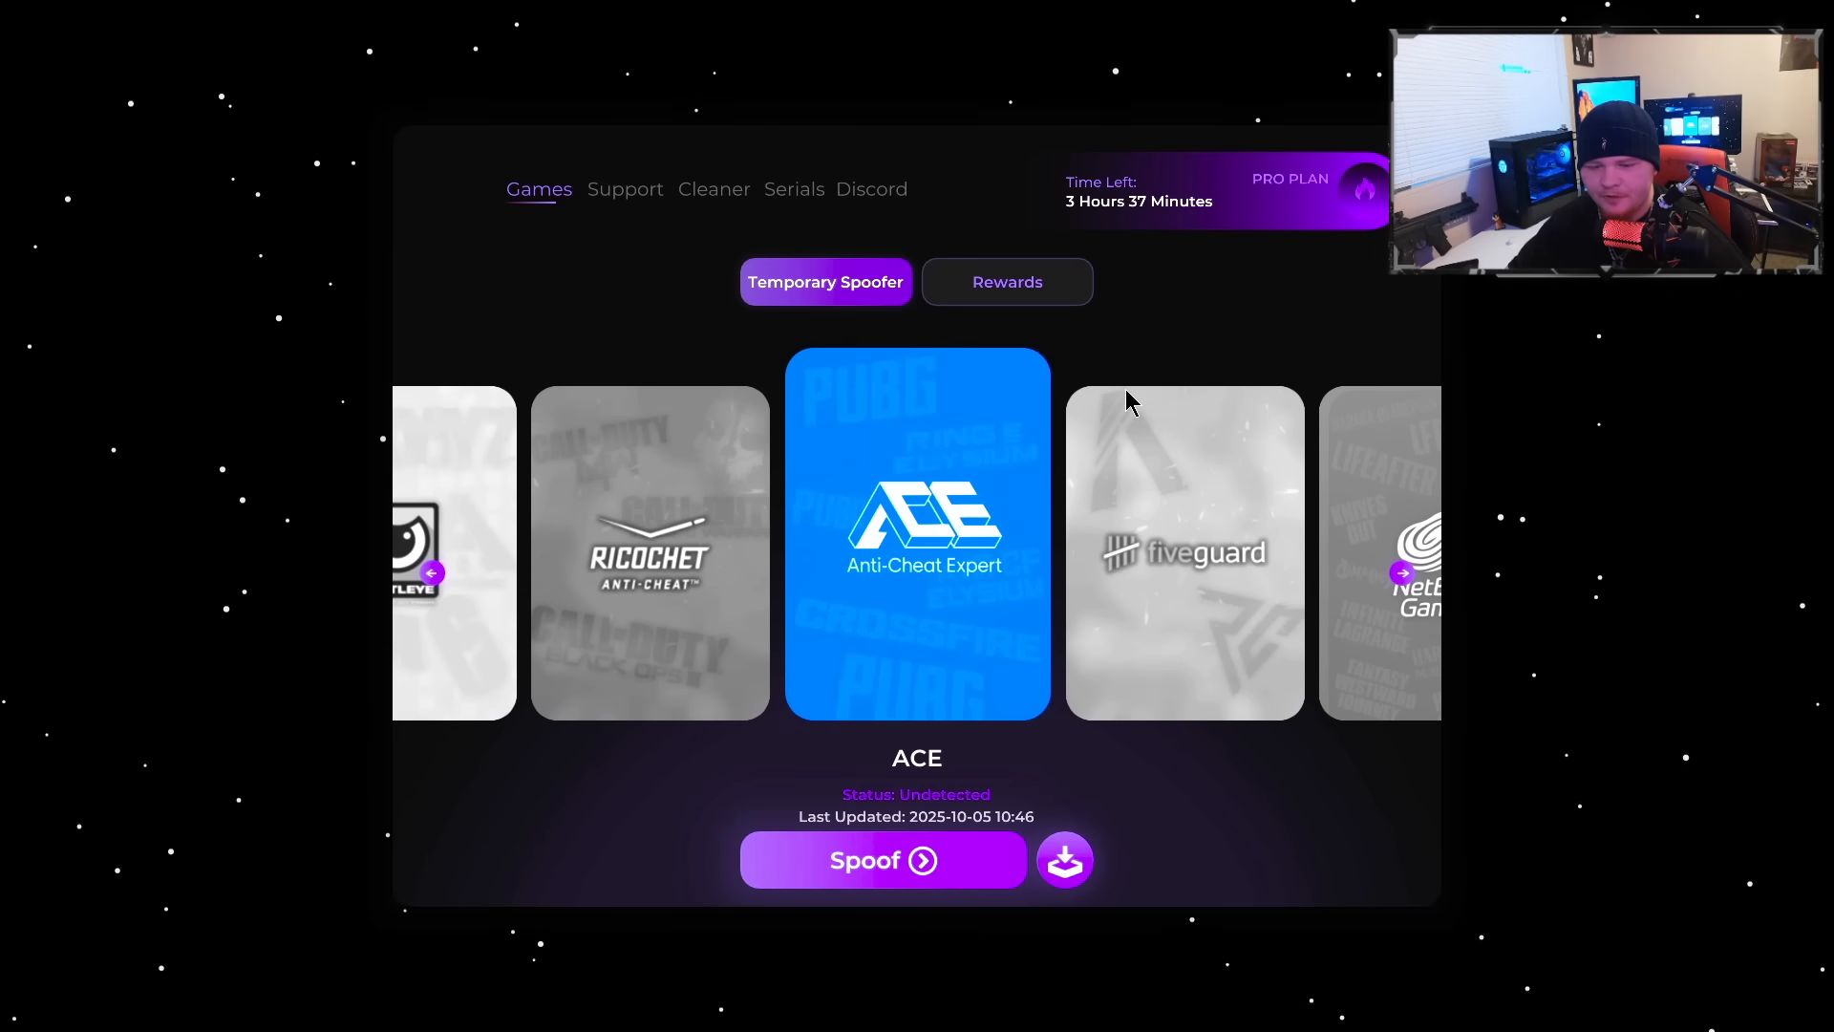
{"action": "scroll", "coordinate": [602, 516], "scroll_direction": "up", "scroll_amount": 3}
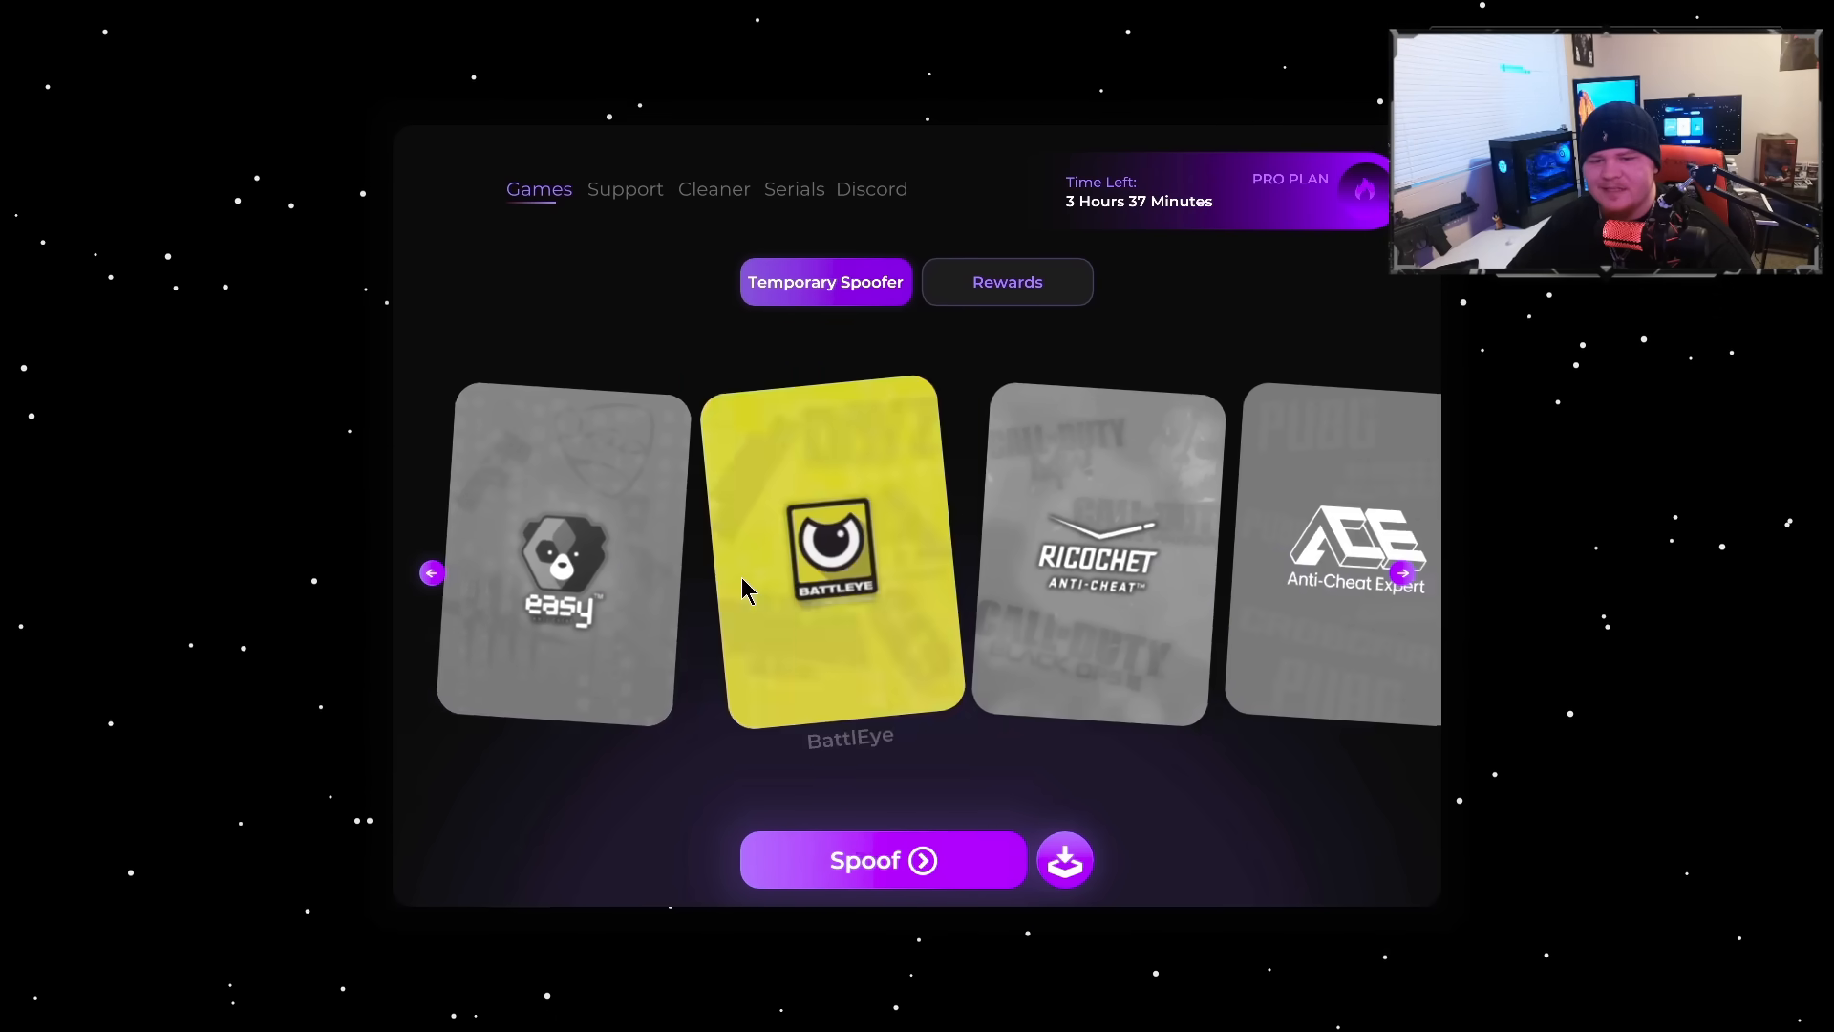
{"action": "scroll", "coordinate": [688, 592], "scroll_direction": "down", "scroll_amount": 4}
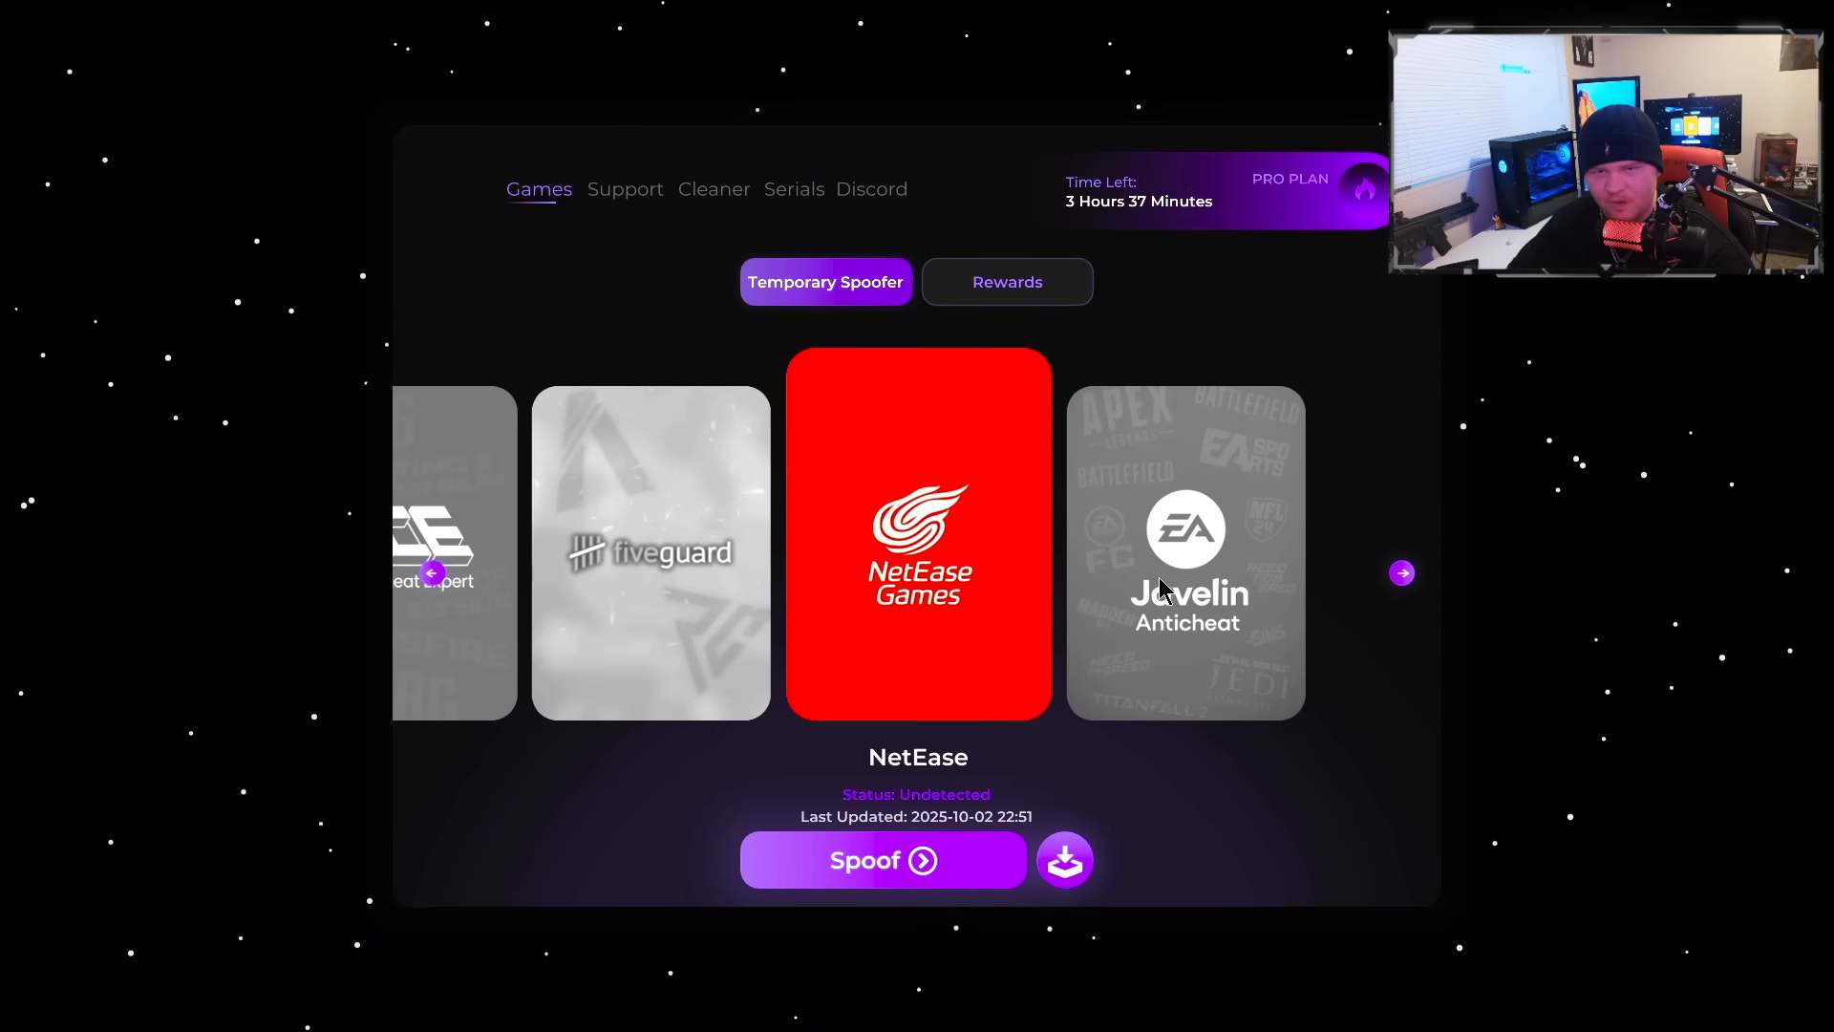
{"action": "scroll", "coordinate": [1161, 589], "scroll_direction": "up", "scroll_amount": 2}
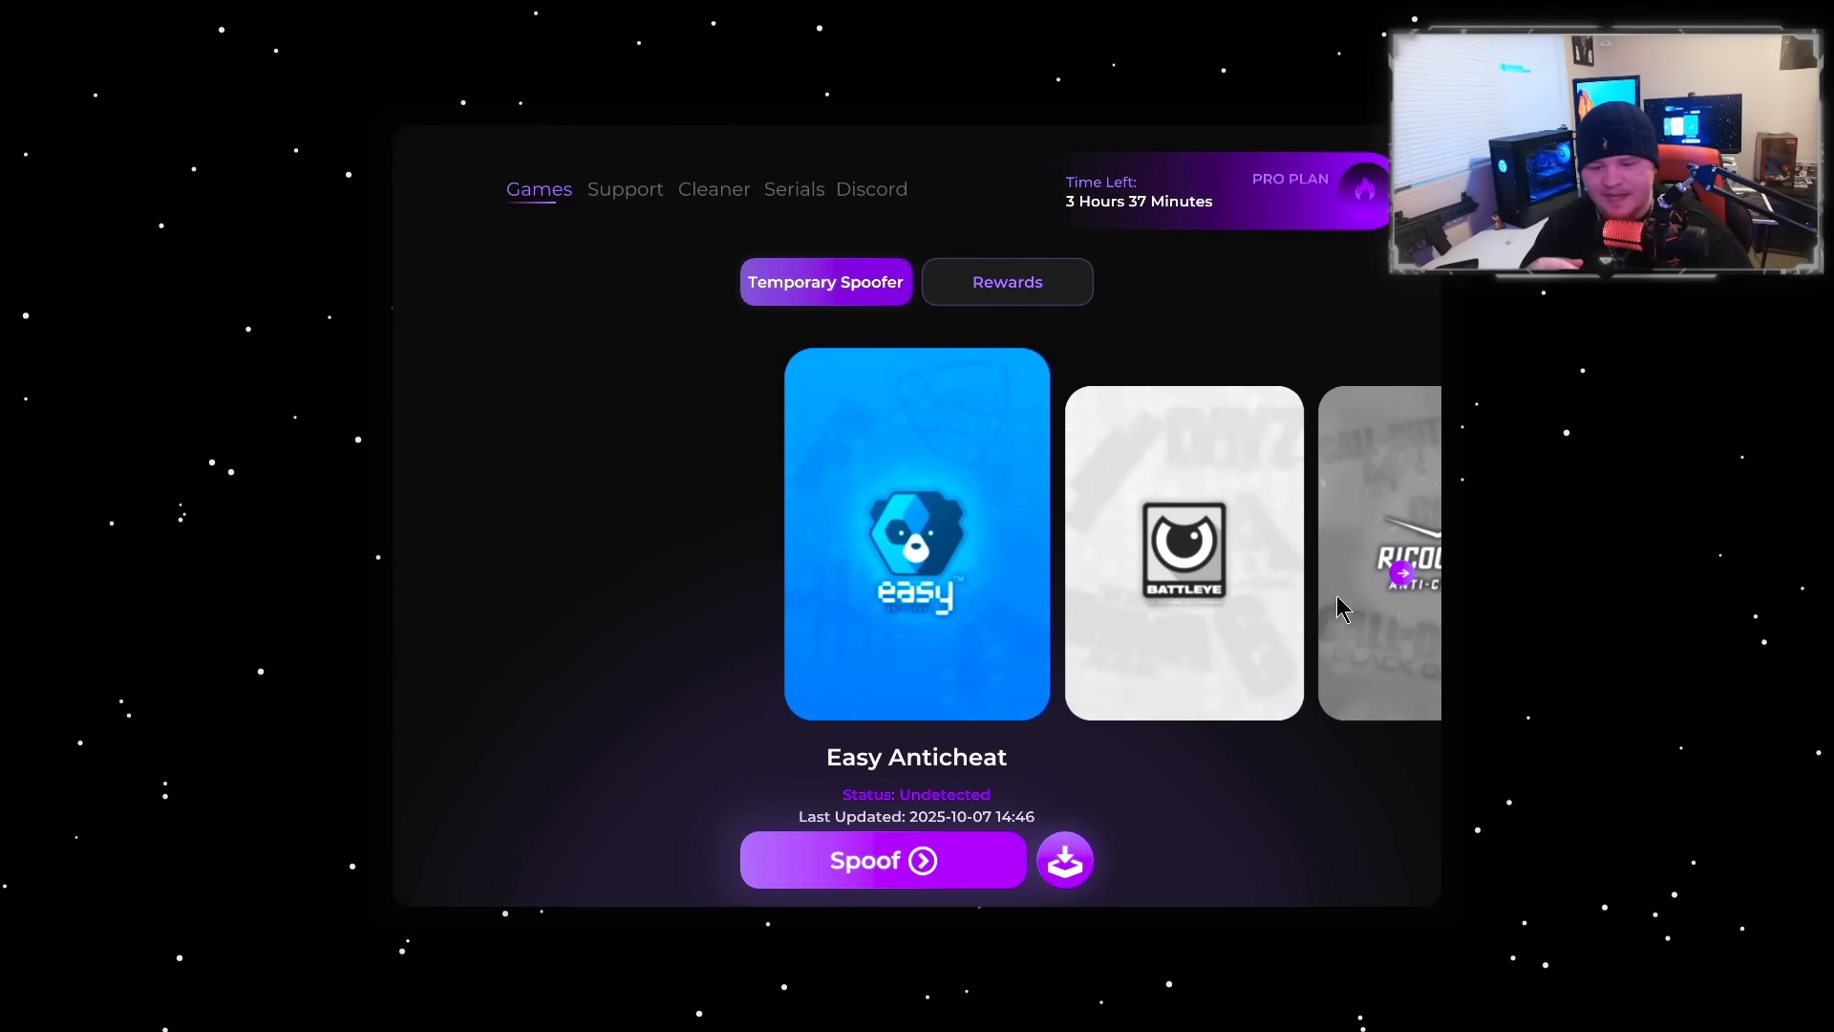
Browse the Games carousel from BattlEye through ACE to EA Javelin, then go to Support.
{"action": "left_click_drag", "start_coordinate": [1347, 605], "coordinate": [810, 566]}
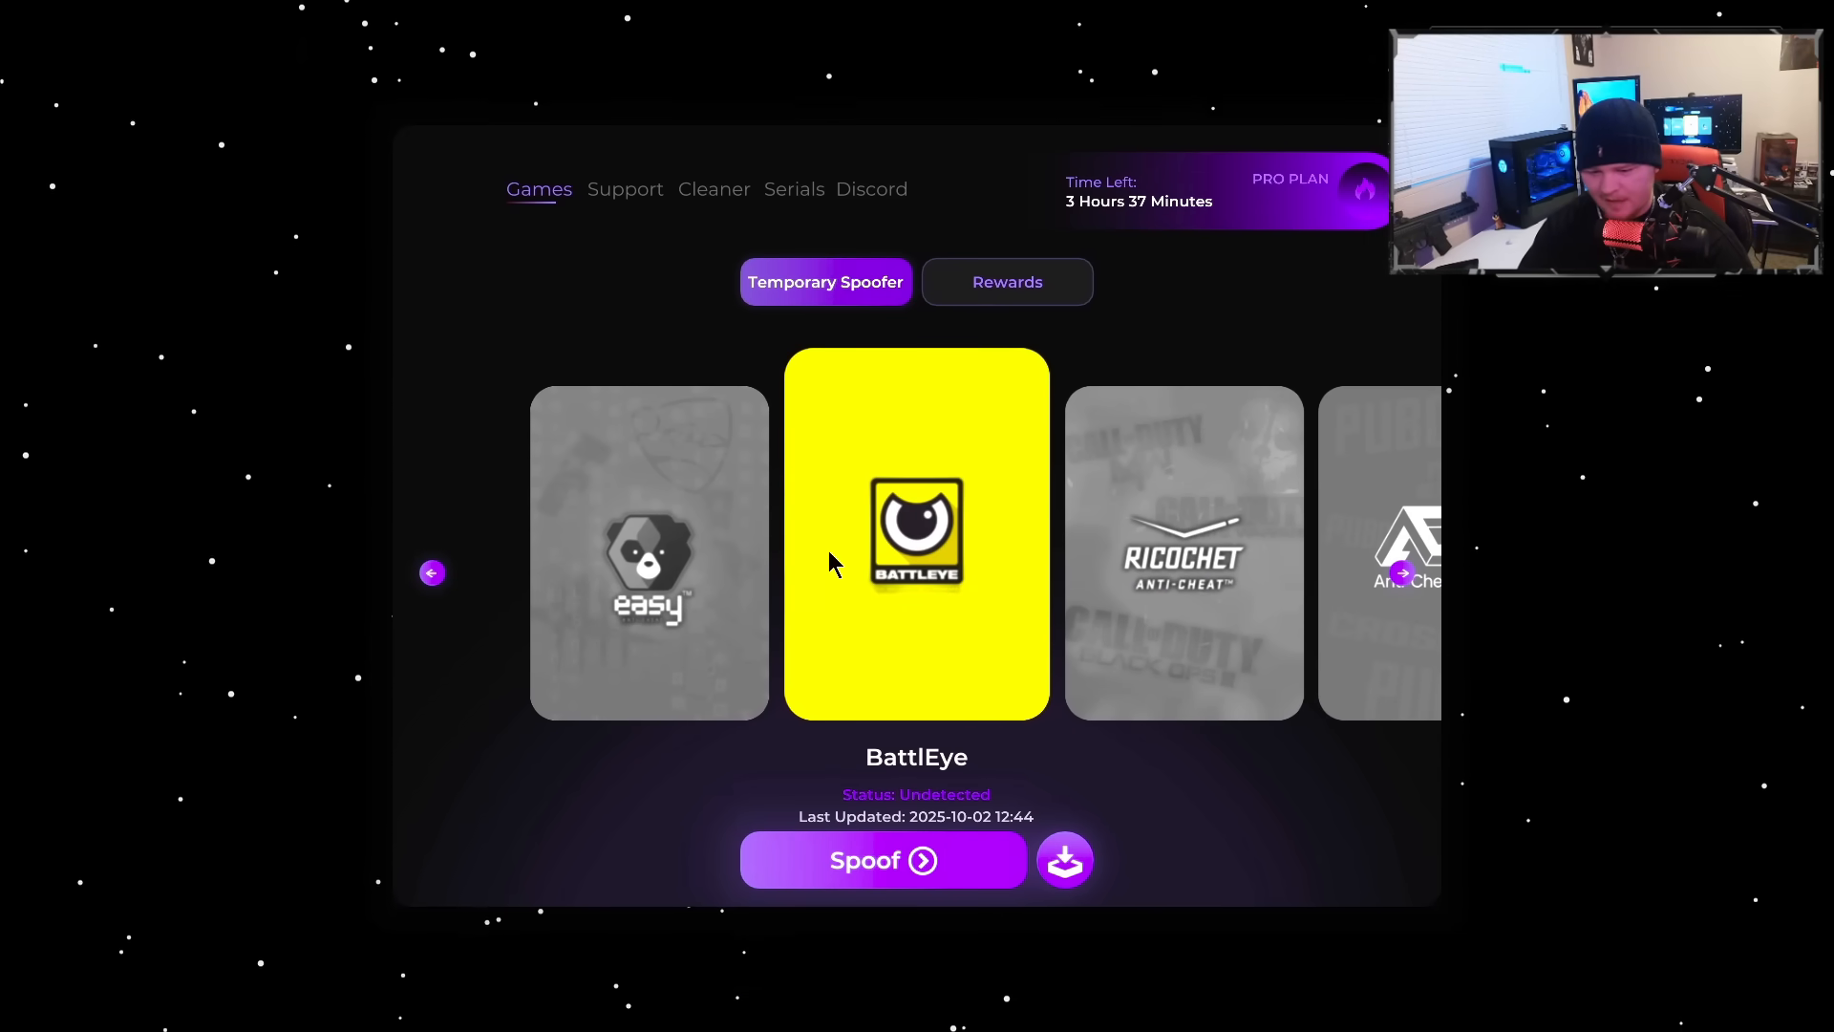
{"action": "scroll", "coordinate": [890, 602], "scroll_direction": "down", "scroll_amount": 1}
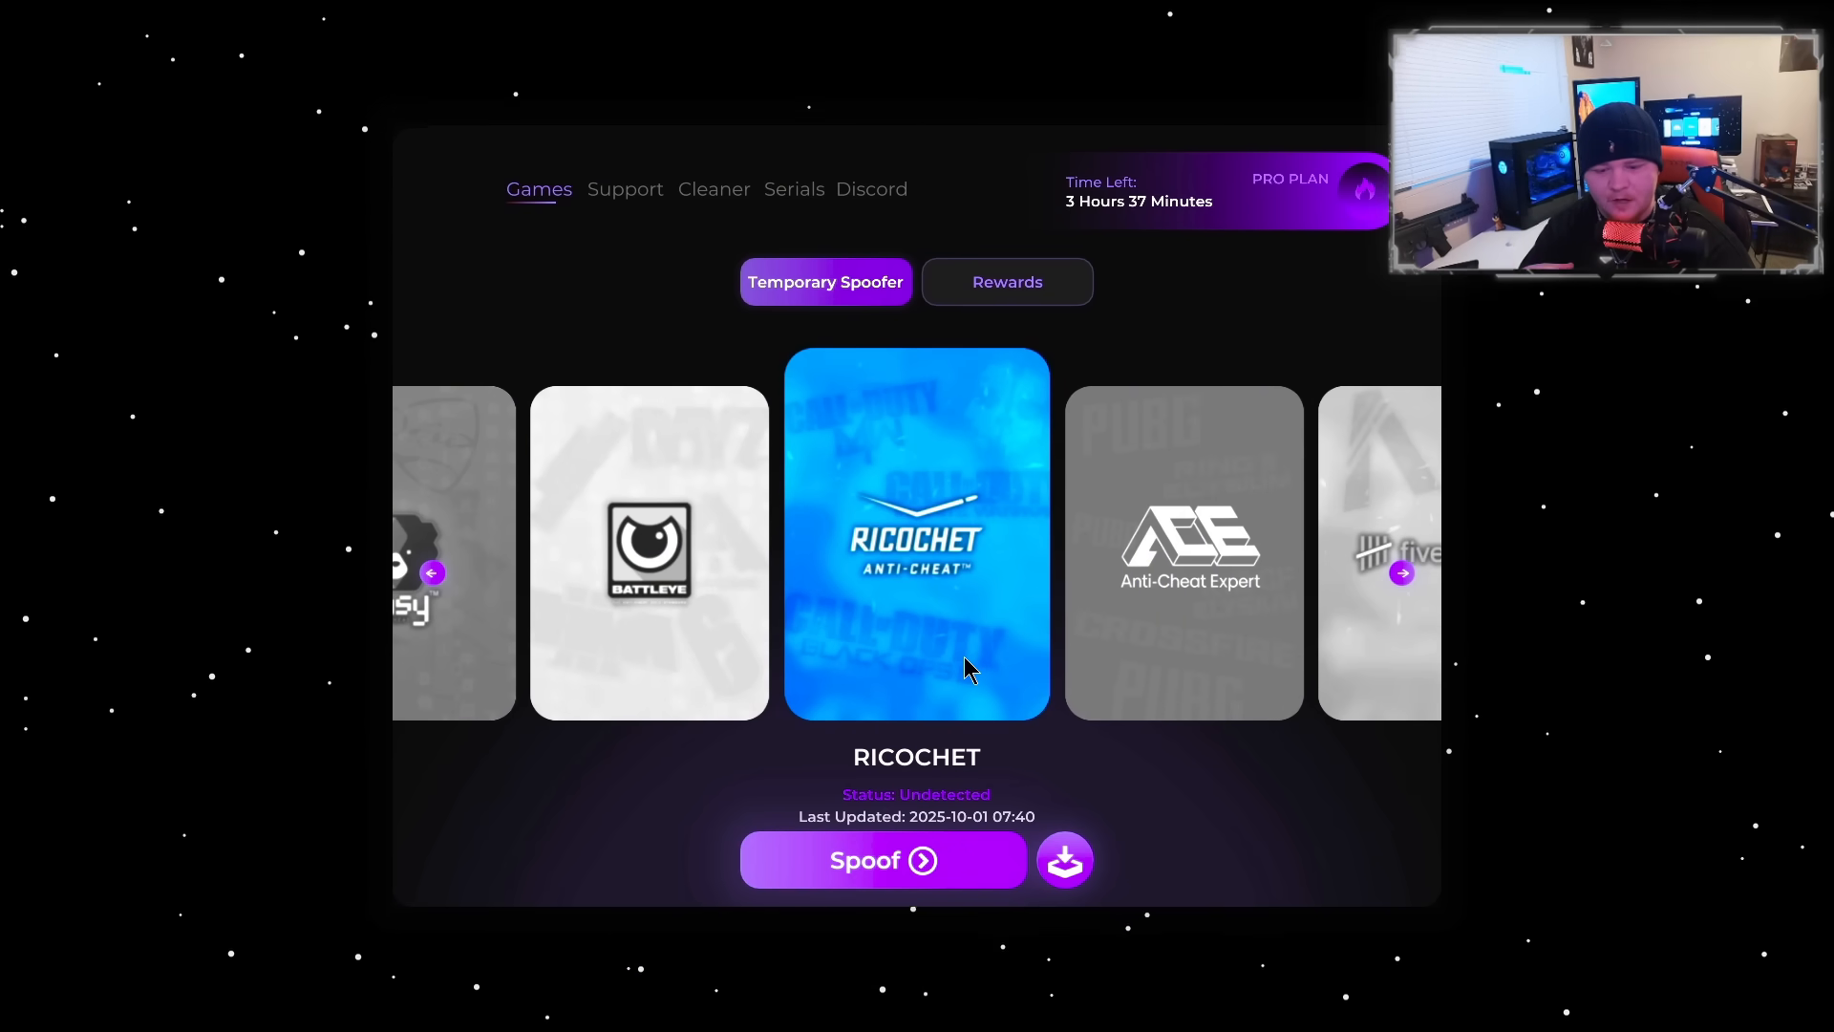
{"action": "left_click", "coordinate": [1247, 595]}
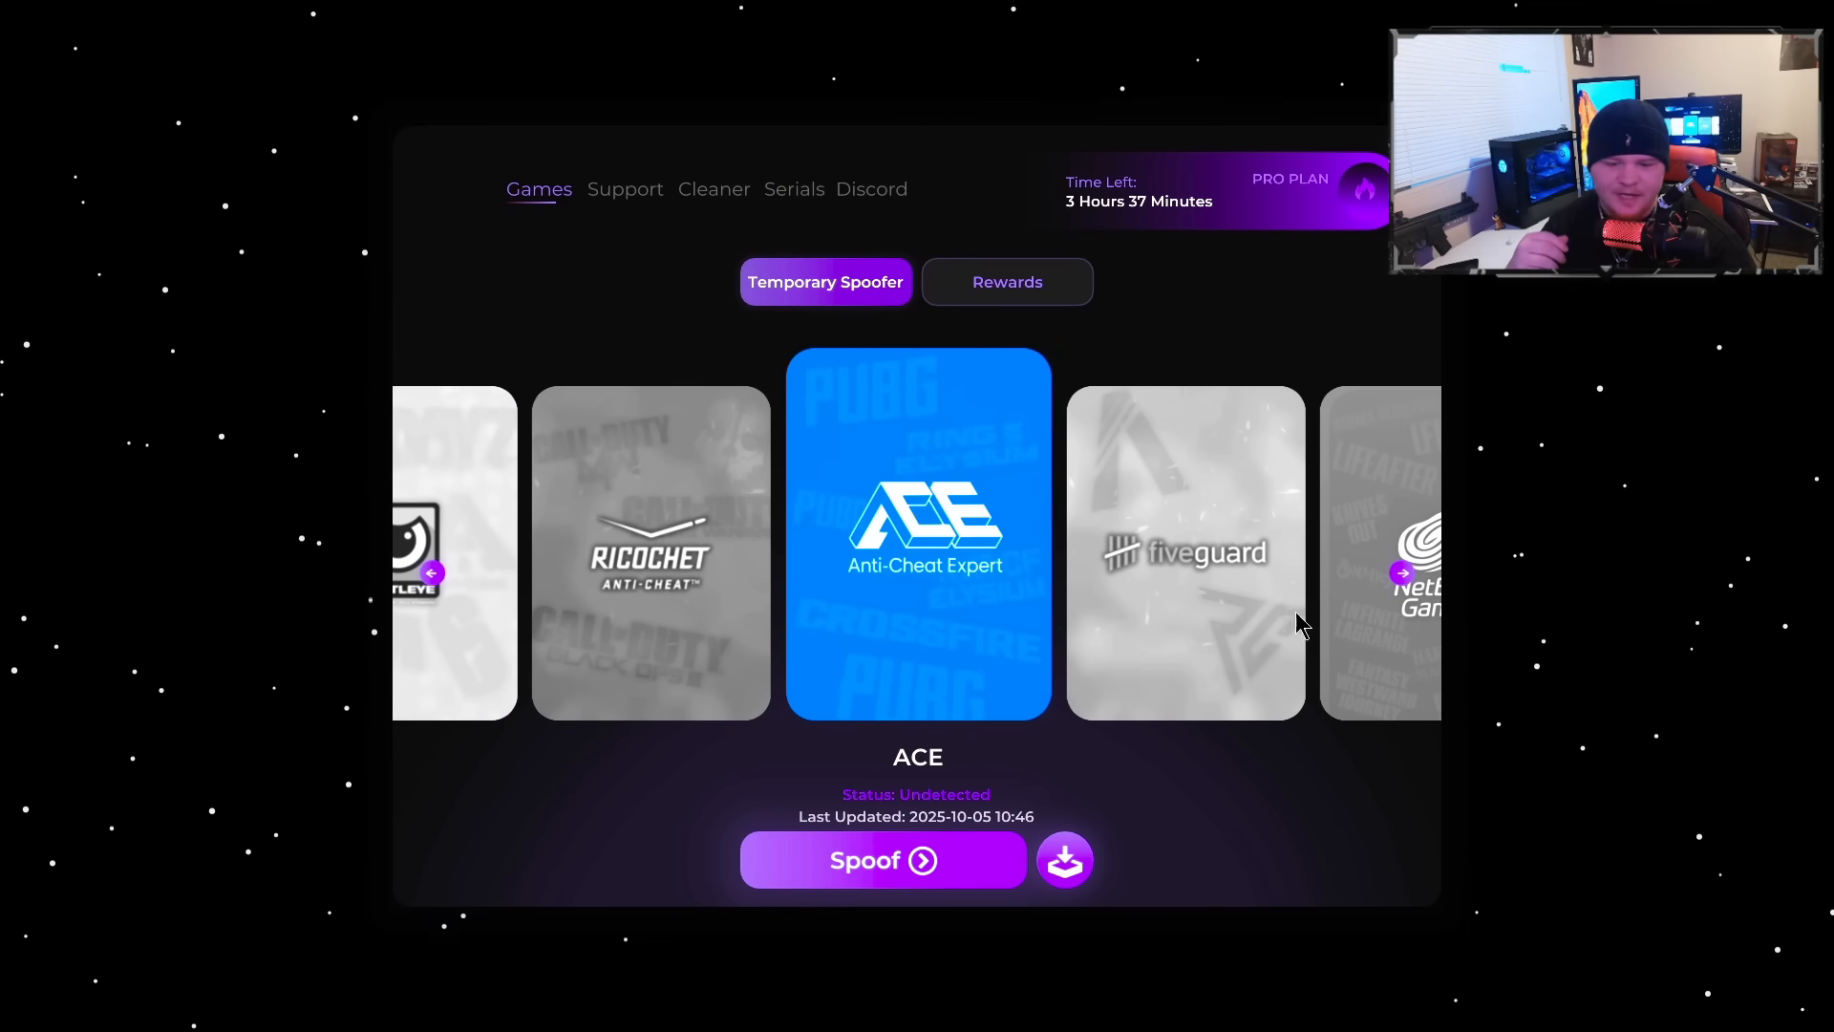
{"action": "scroll", "coordinate": [1294, 624], "scroll_direction": "down", "scroll_amount": 2}
{"action": "scroll", "coordinate": [1075, 616], "scroll_direction": "up", "scroll_amount": 1}
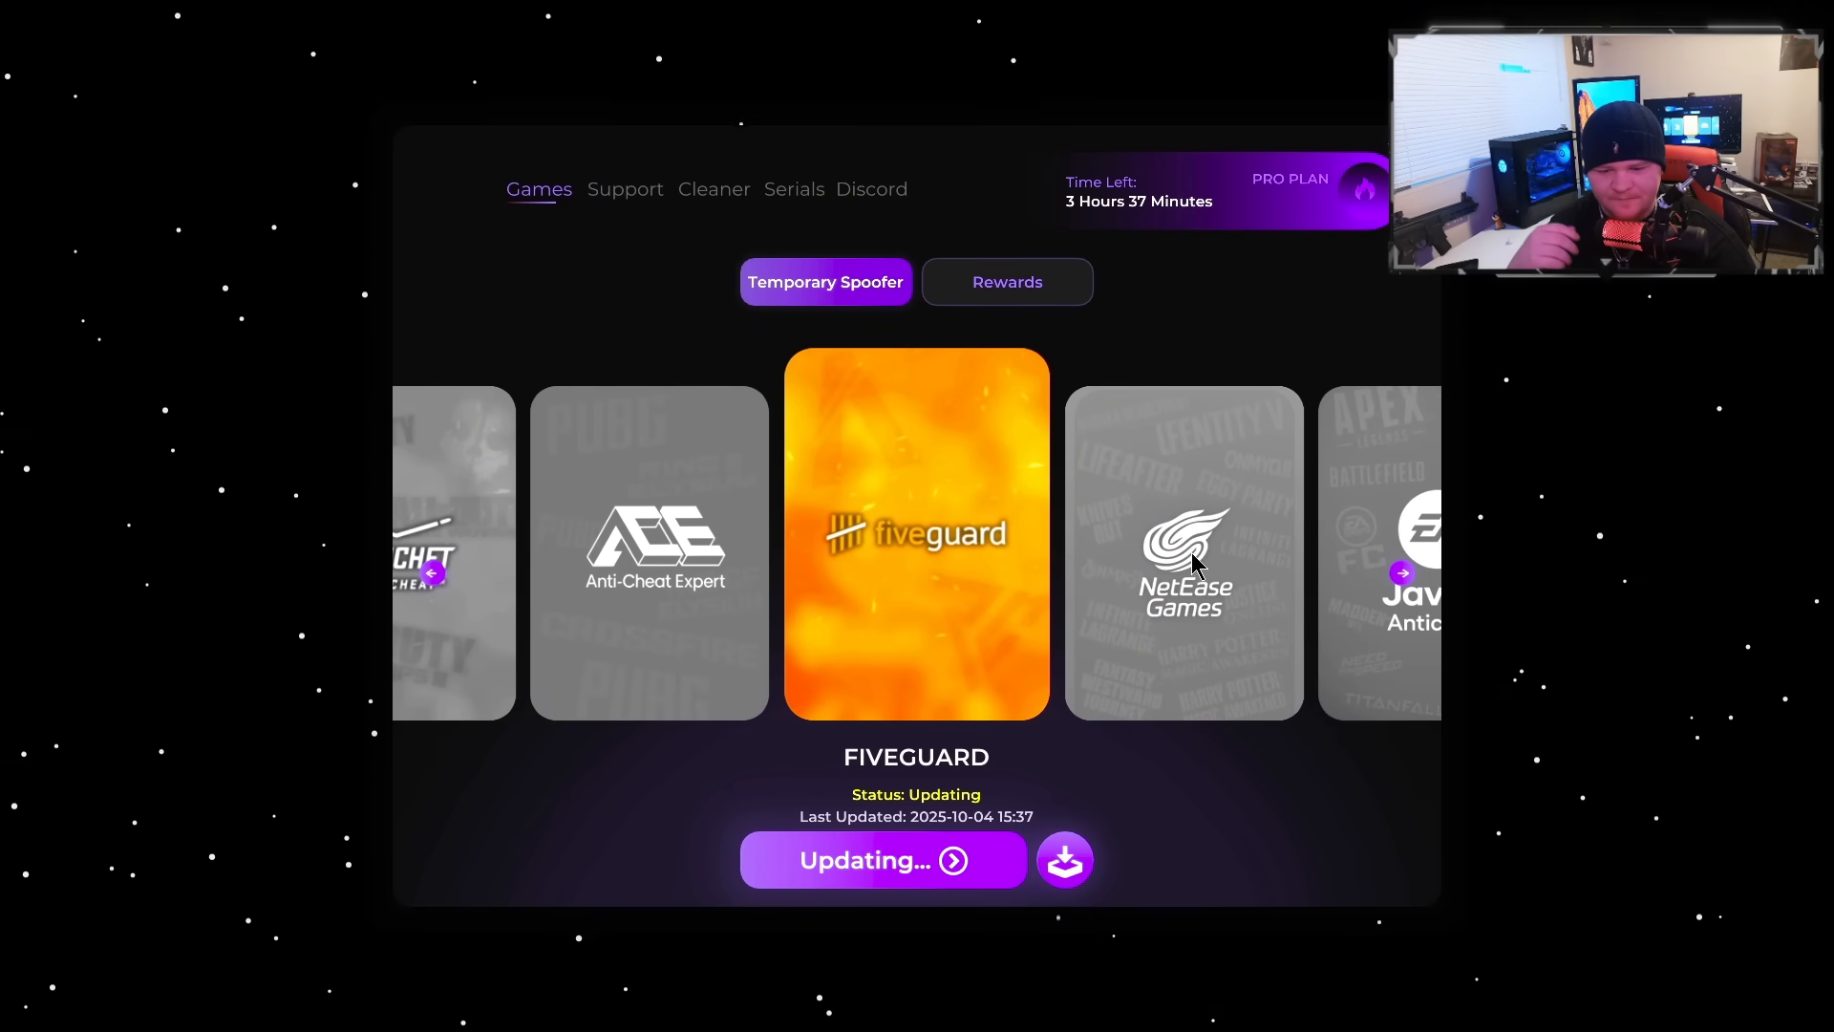
{"action": "left_click", "coordinate": [1178, 563]}
{"action": "left_click", "coordinate": [1219, 574]}
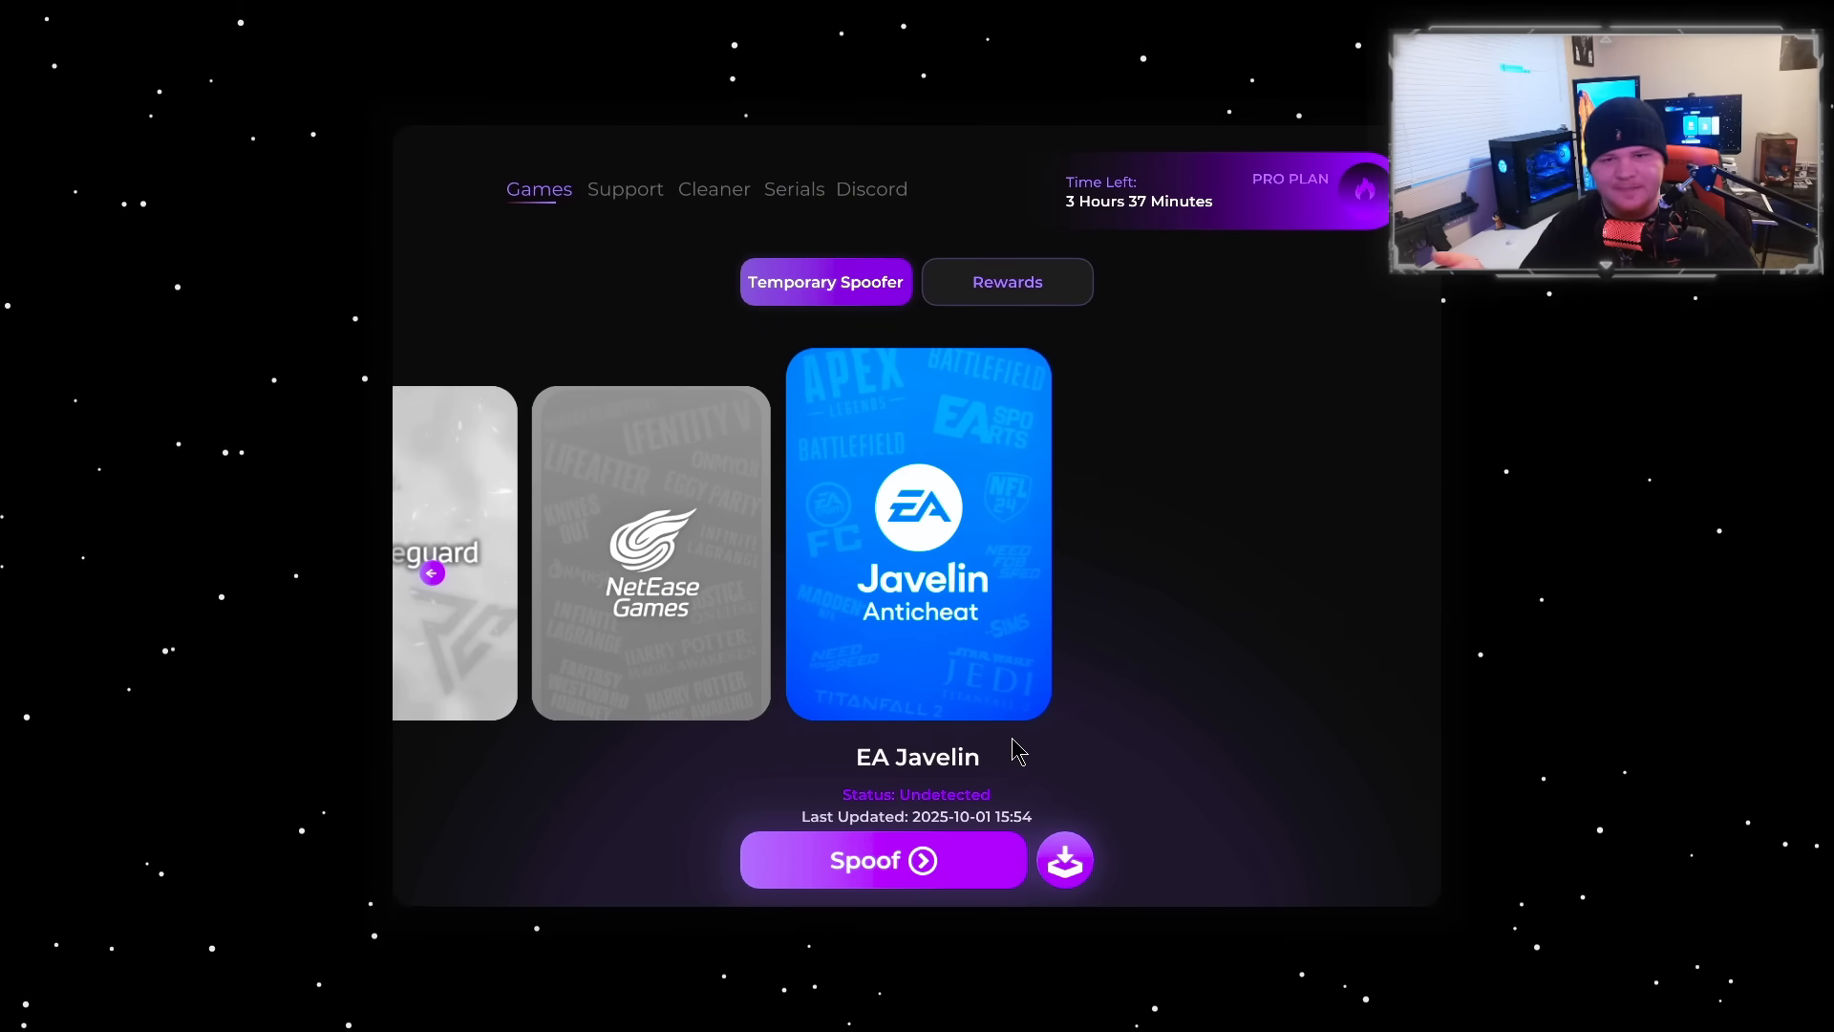
{"action": "key", "text": "Tab"}
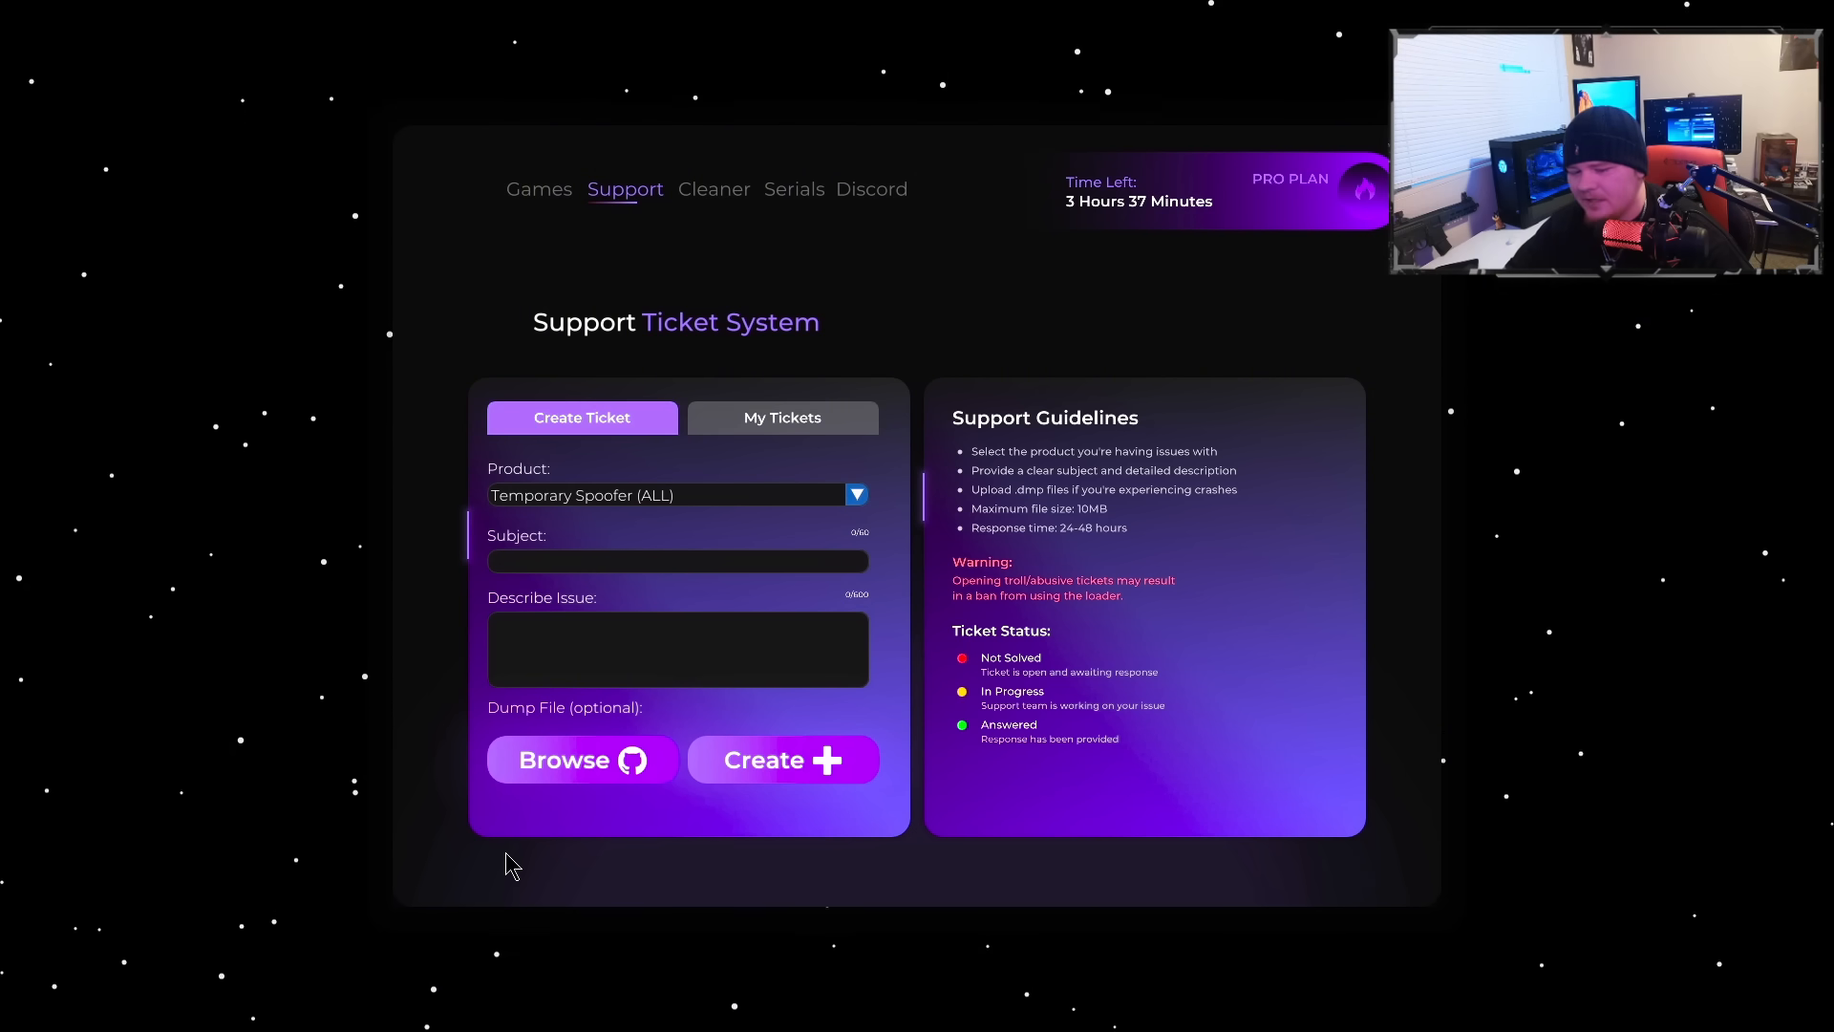
View the empty My Tickets list, then switch to the hardware serials page.
{"action": "left_click", "coordinate": [782, 417]}
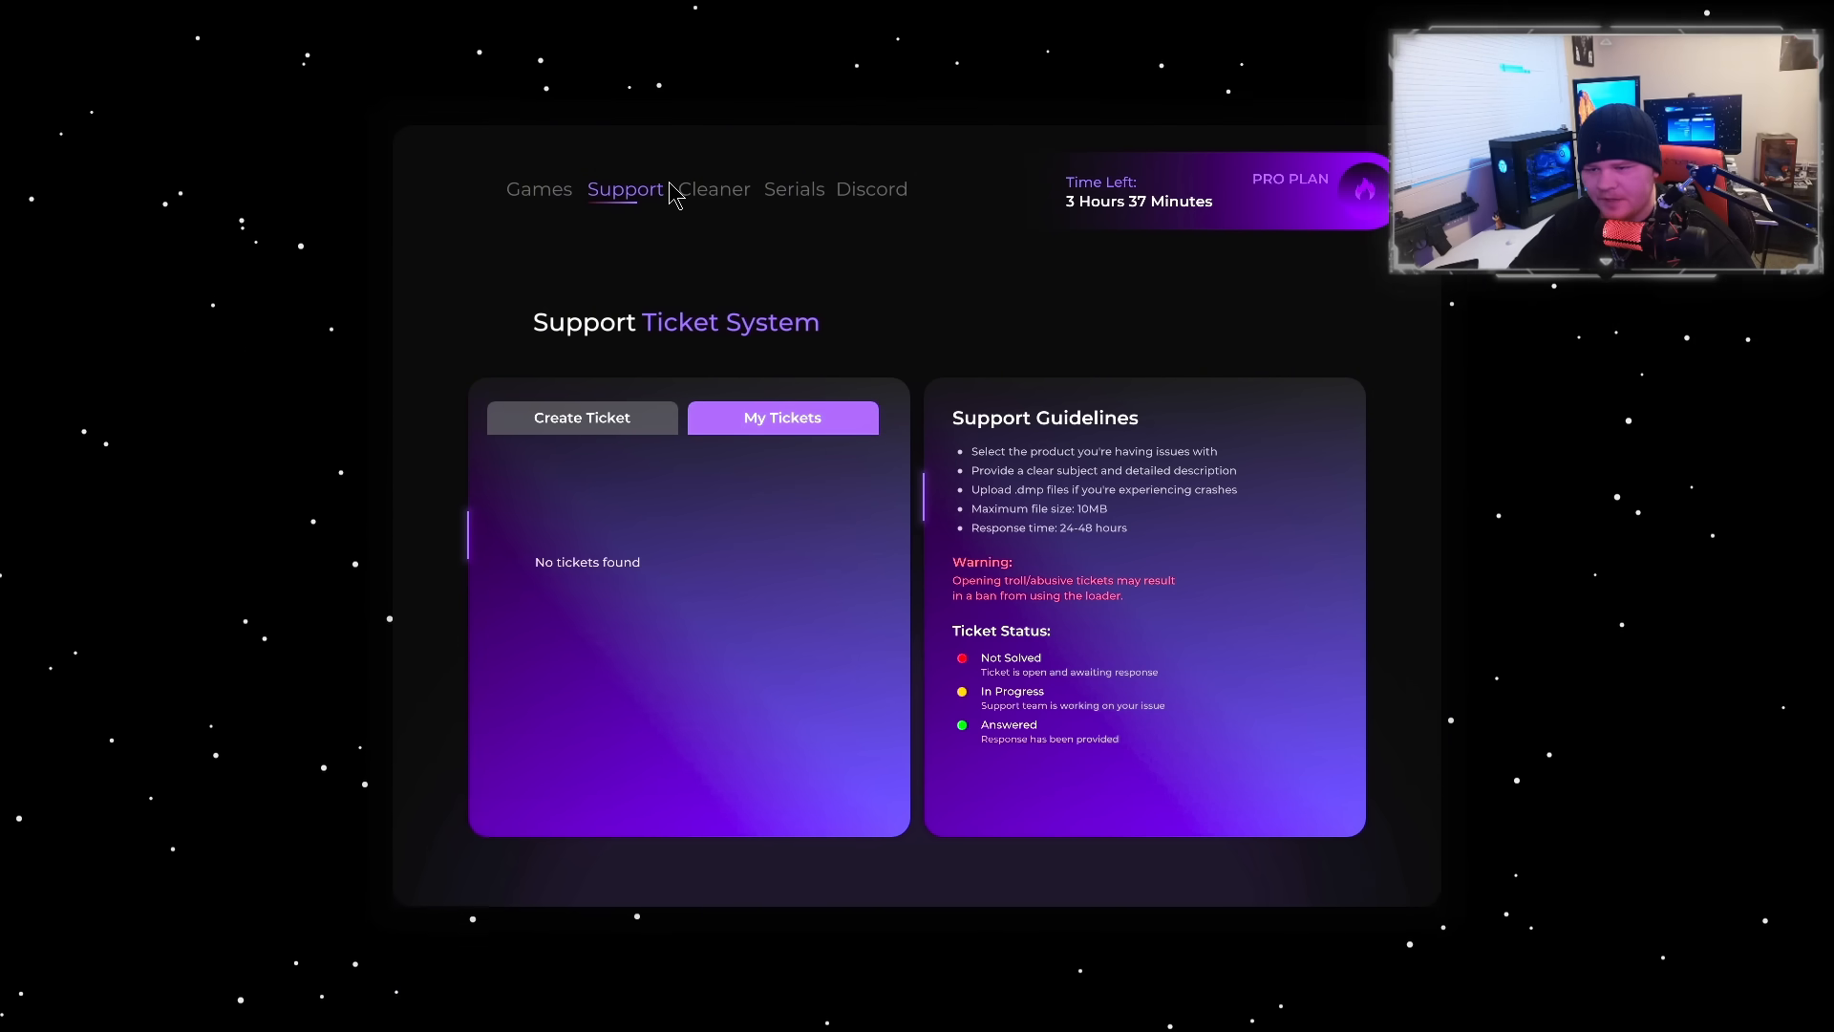
{"action": "scroll", "coordinate": [802, 487], "scroll_direction": "down", "scroll_amount": 2}
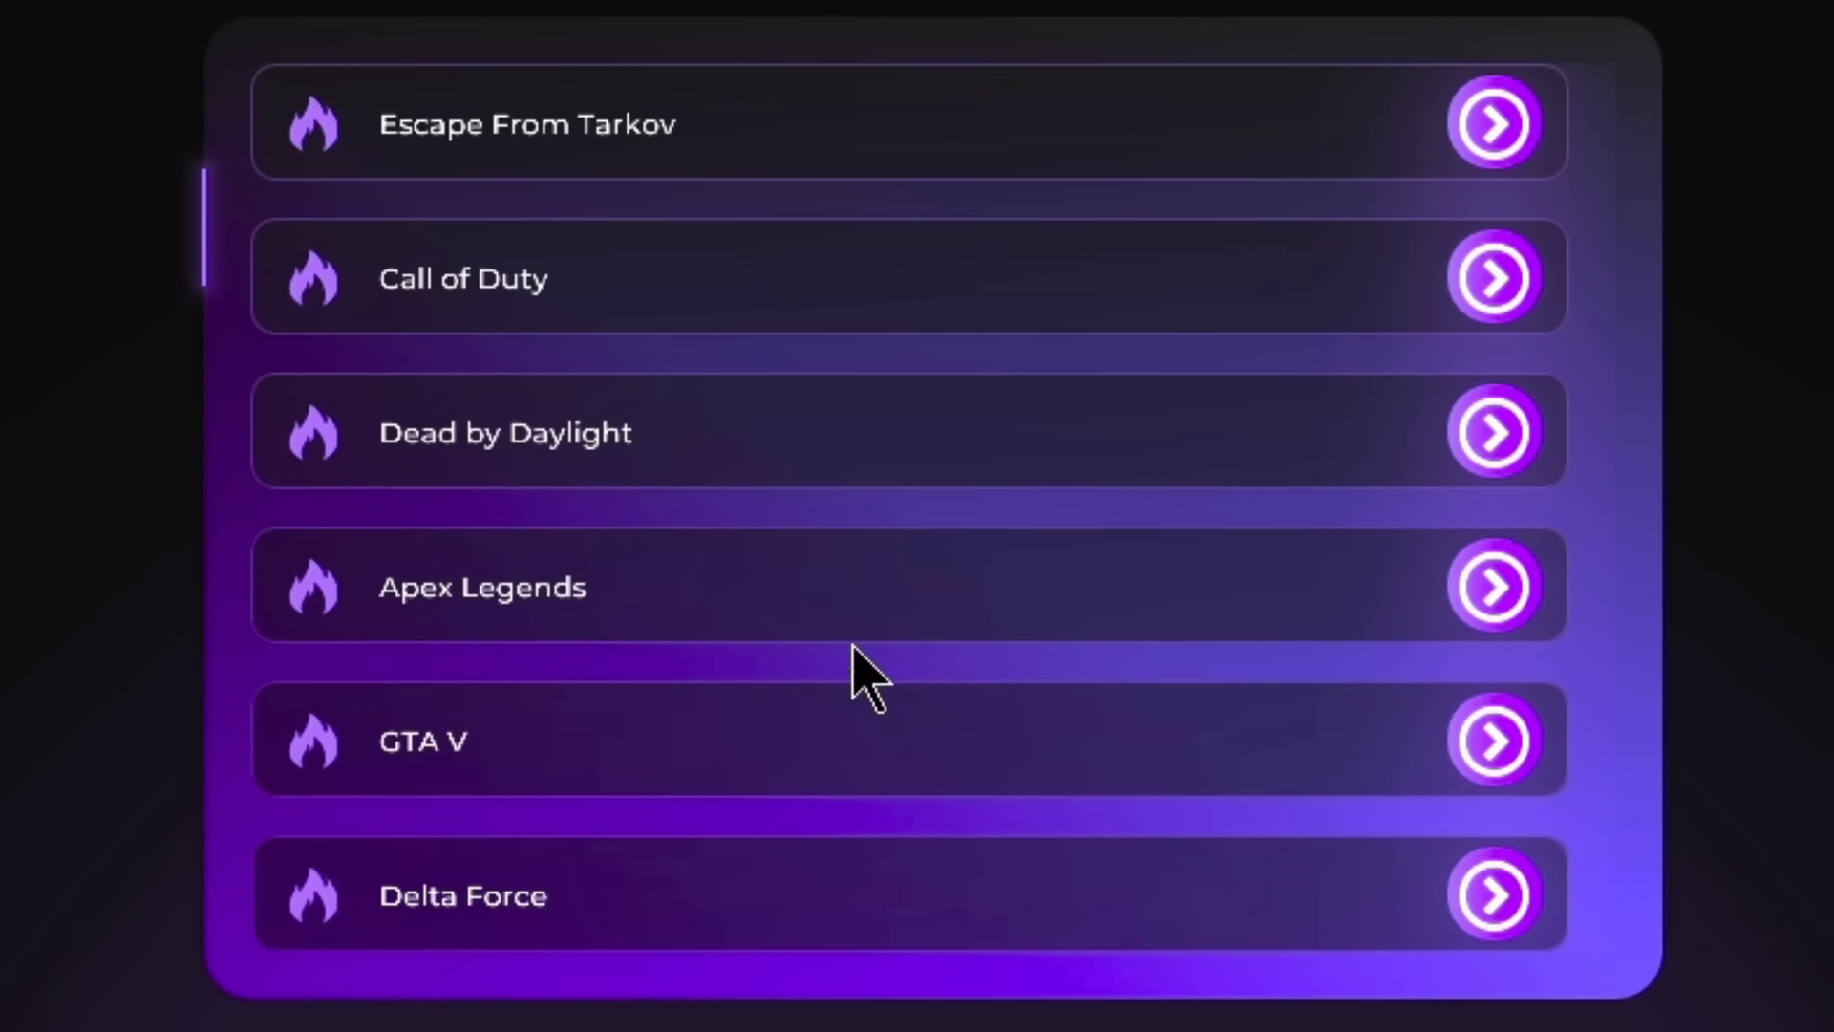
{"action": "scroll", "coordinate": [964, 806], "scroll_direction": "up", "scroll_amount": 2}
{"action": "scroll", "coordinate": [803, 775], "scroll_direction": "up", "scroll_amount": 2}
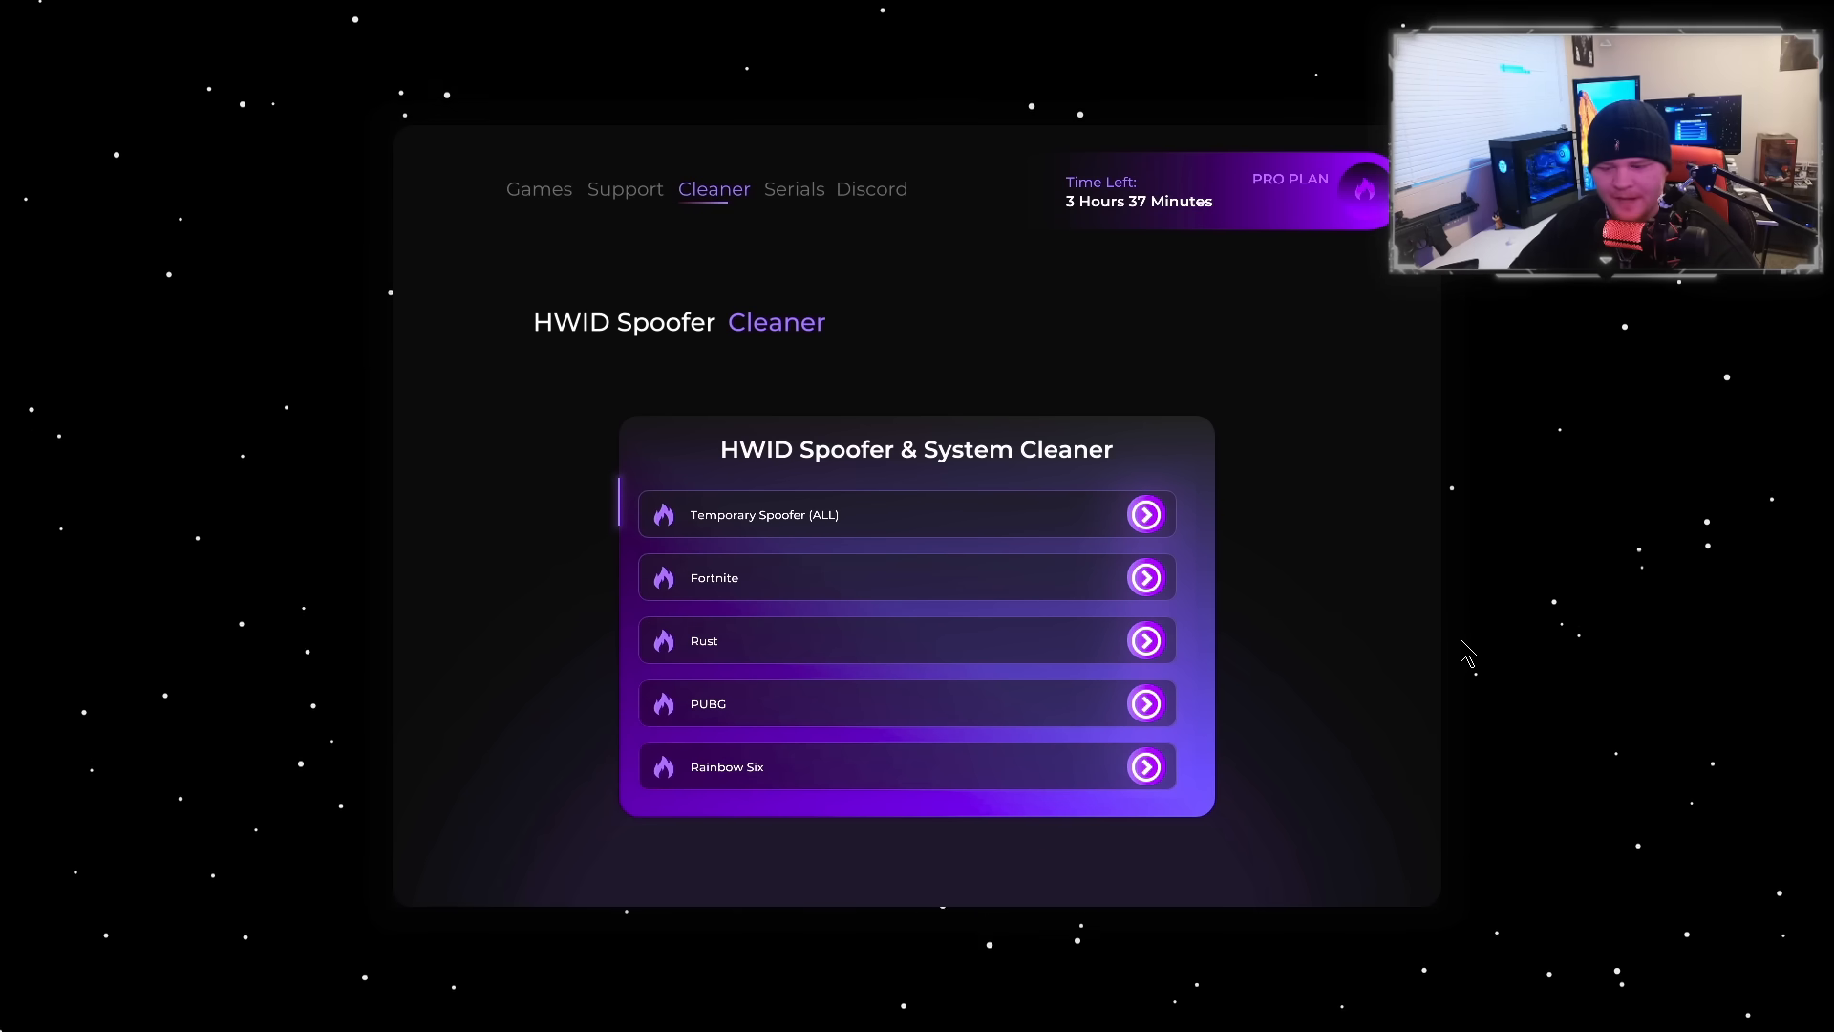
{"action": "key", "text": "ctrl+Tab"}
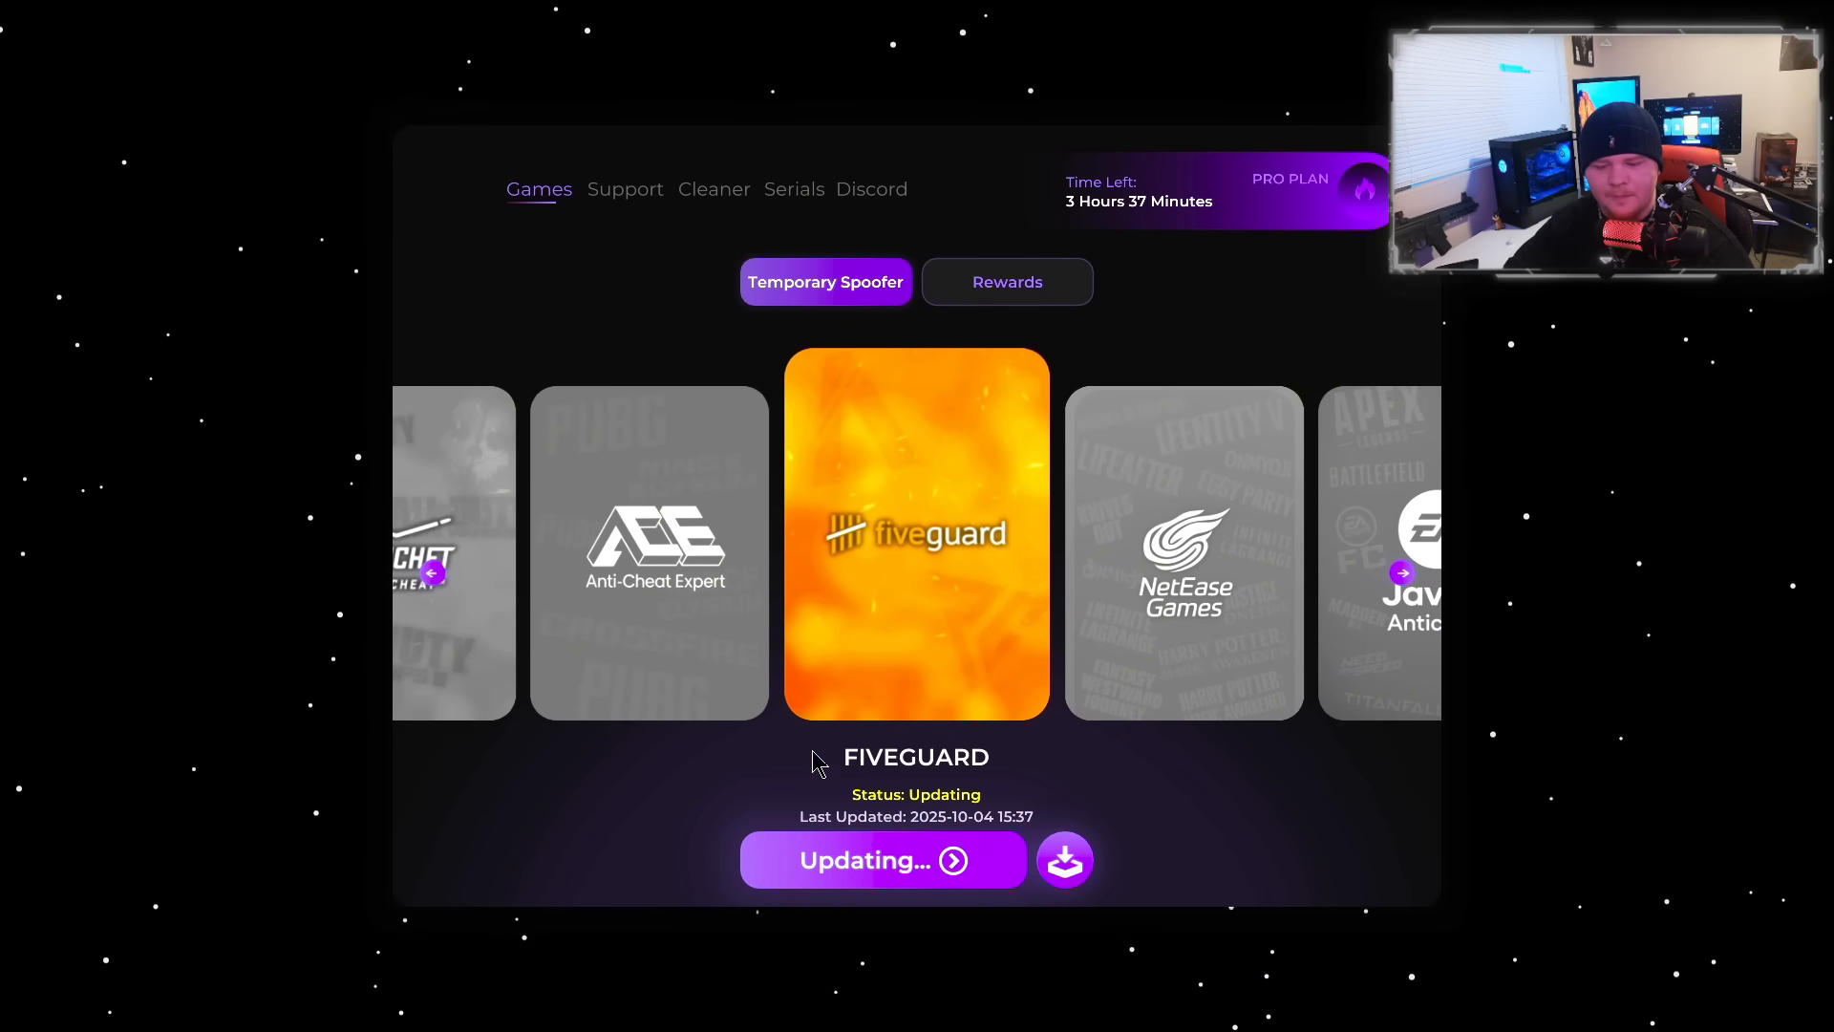
Step the carousel to Easy Anticheat and start its Spoof.
{"action": "left_click", "coordinate": [1161, 609]}
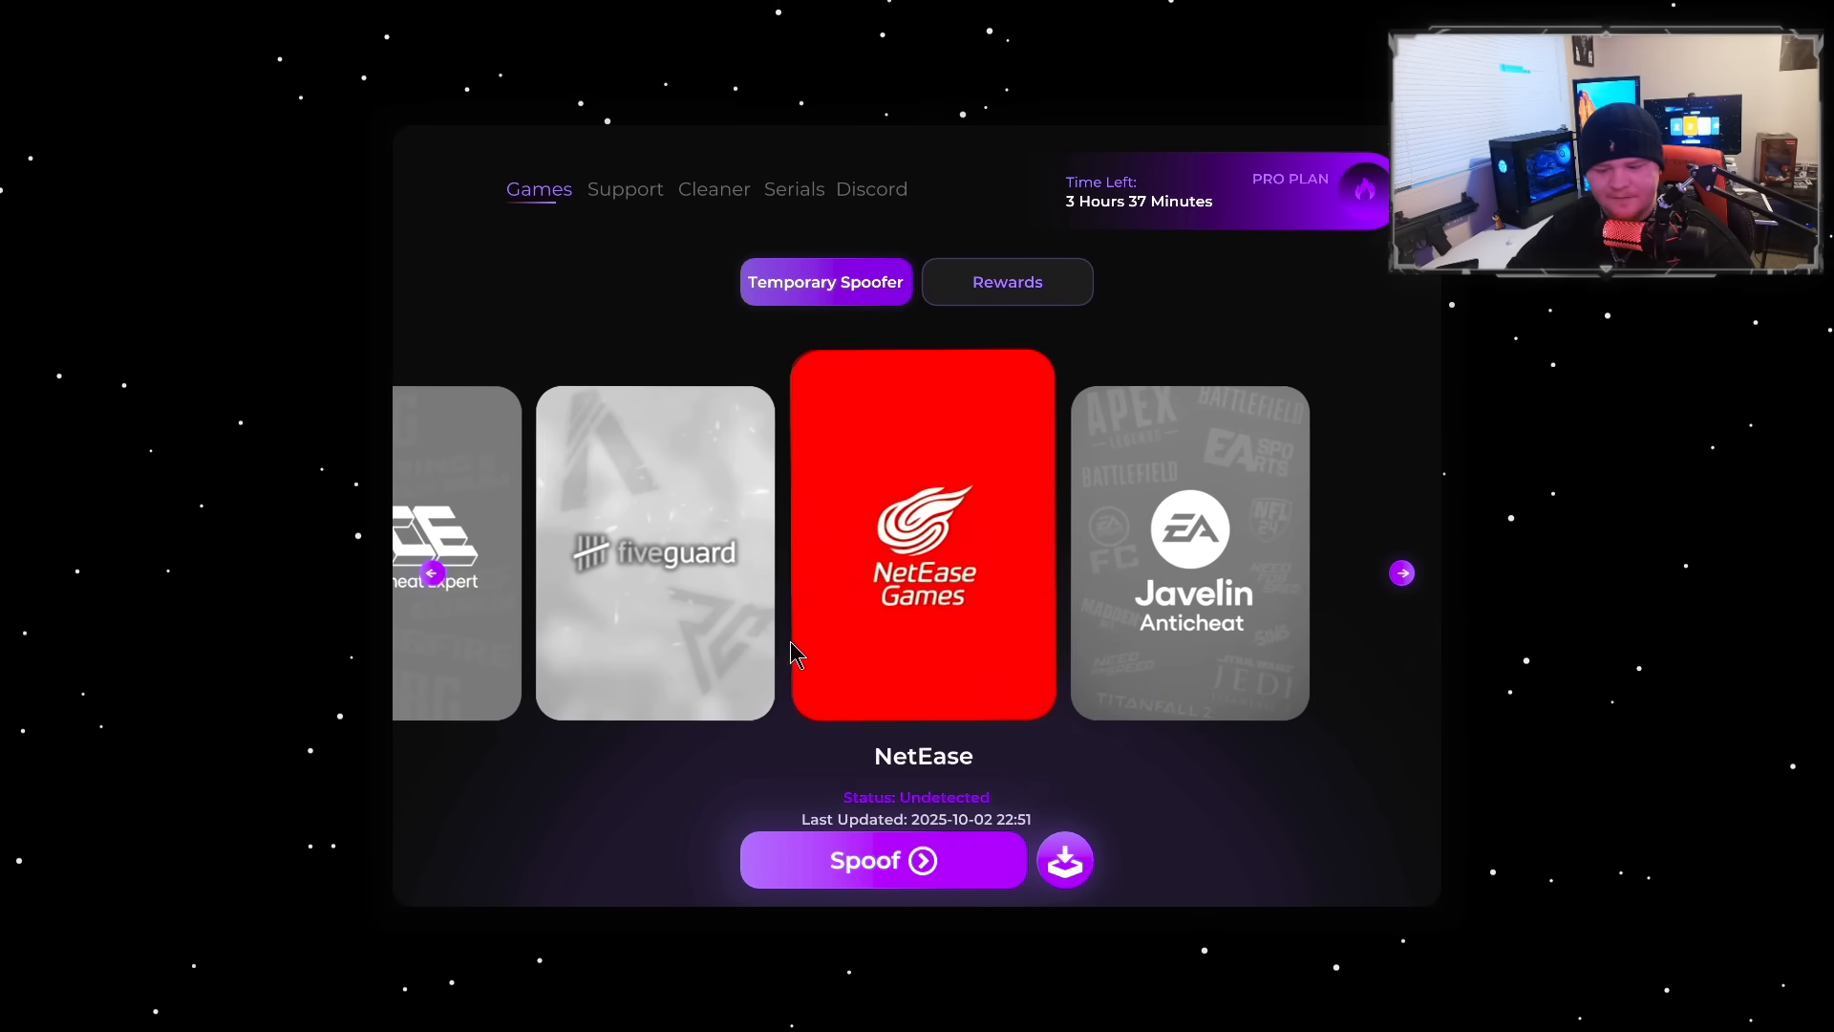
{"action": "scroll", "coordinate": [781, 653], "scroll_direction": "up", "scroll_amount": 3}
{"action": "scroll", "coordinate": [781, 653], "scroll_direction": "up", "scroll_amount": 2}
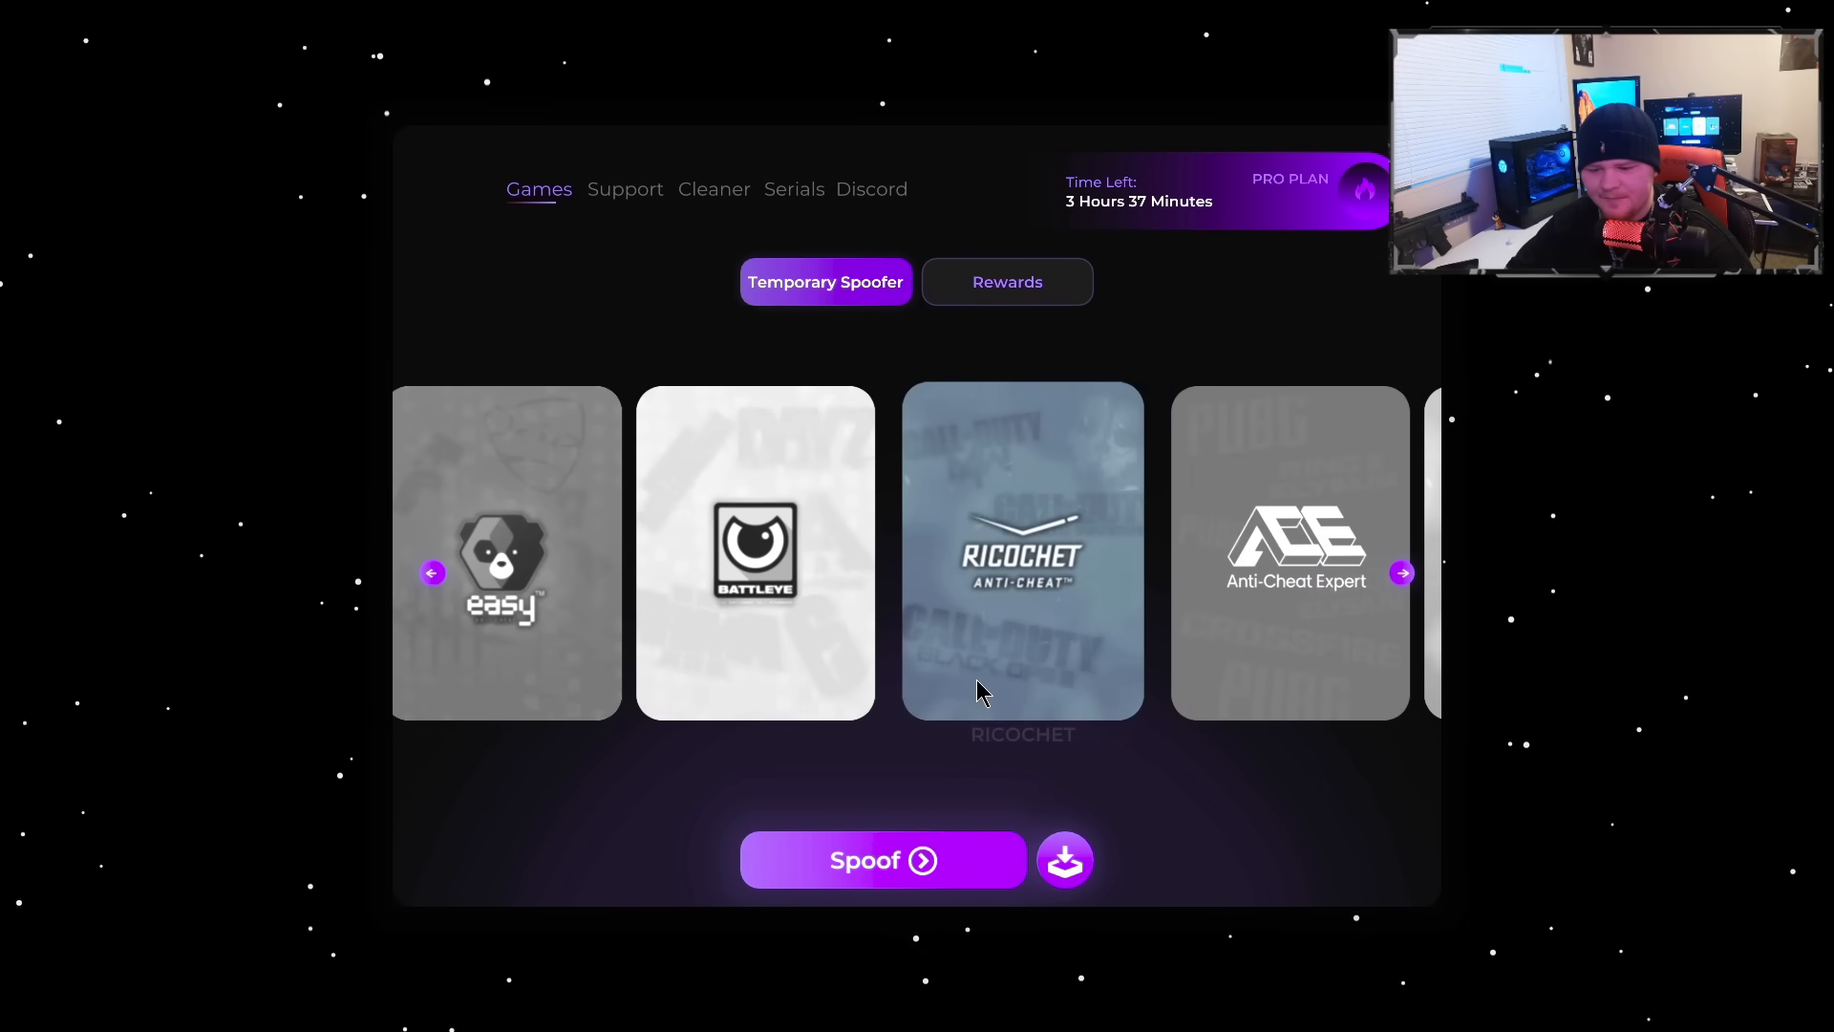
{"action": "scroll", "coordinate": [981, 690], "scroll_direction": "up", "scroll_amount": 1}
{"action": "scroll", "coordinate": [917, 674], "scroll_direction": "up", "scroll_amount": 1}
{"action": "scroll", "coordinate": [919, 674], "scroll_direction": "up", "scroll_amount": 1}
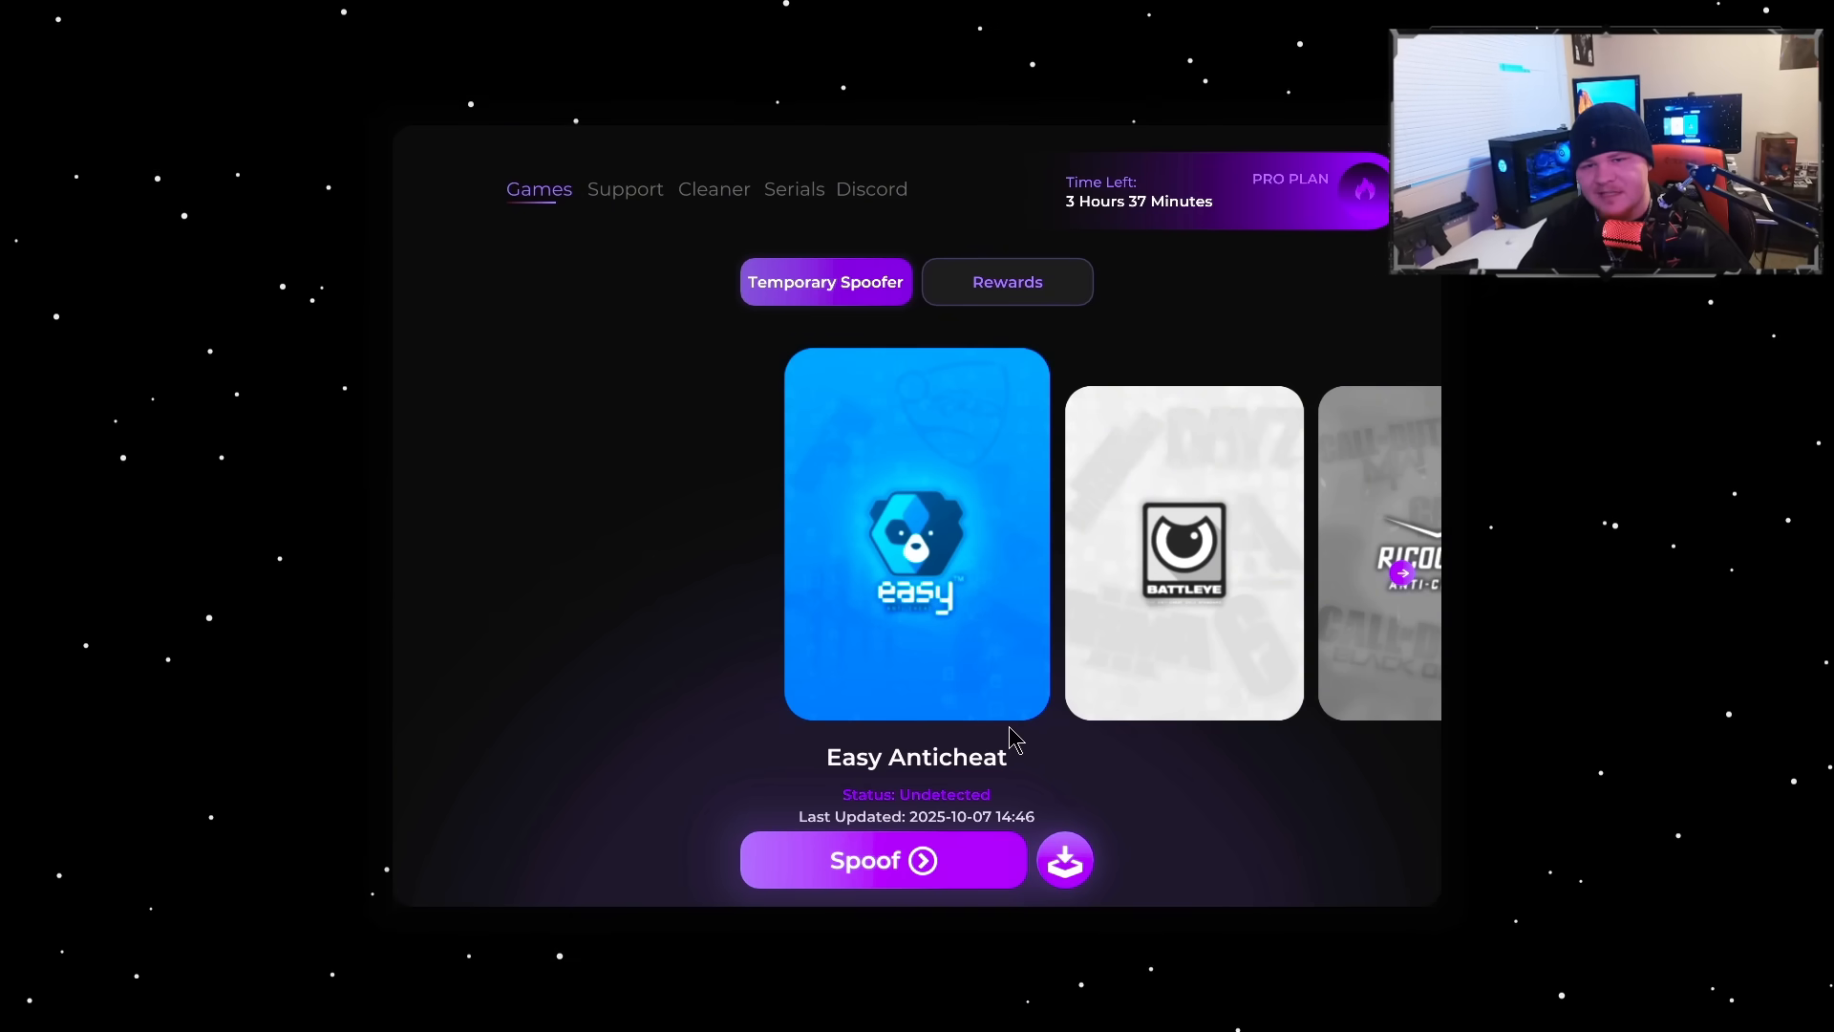
{"action": "left_click", "coordinate": [918, 874]}
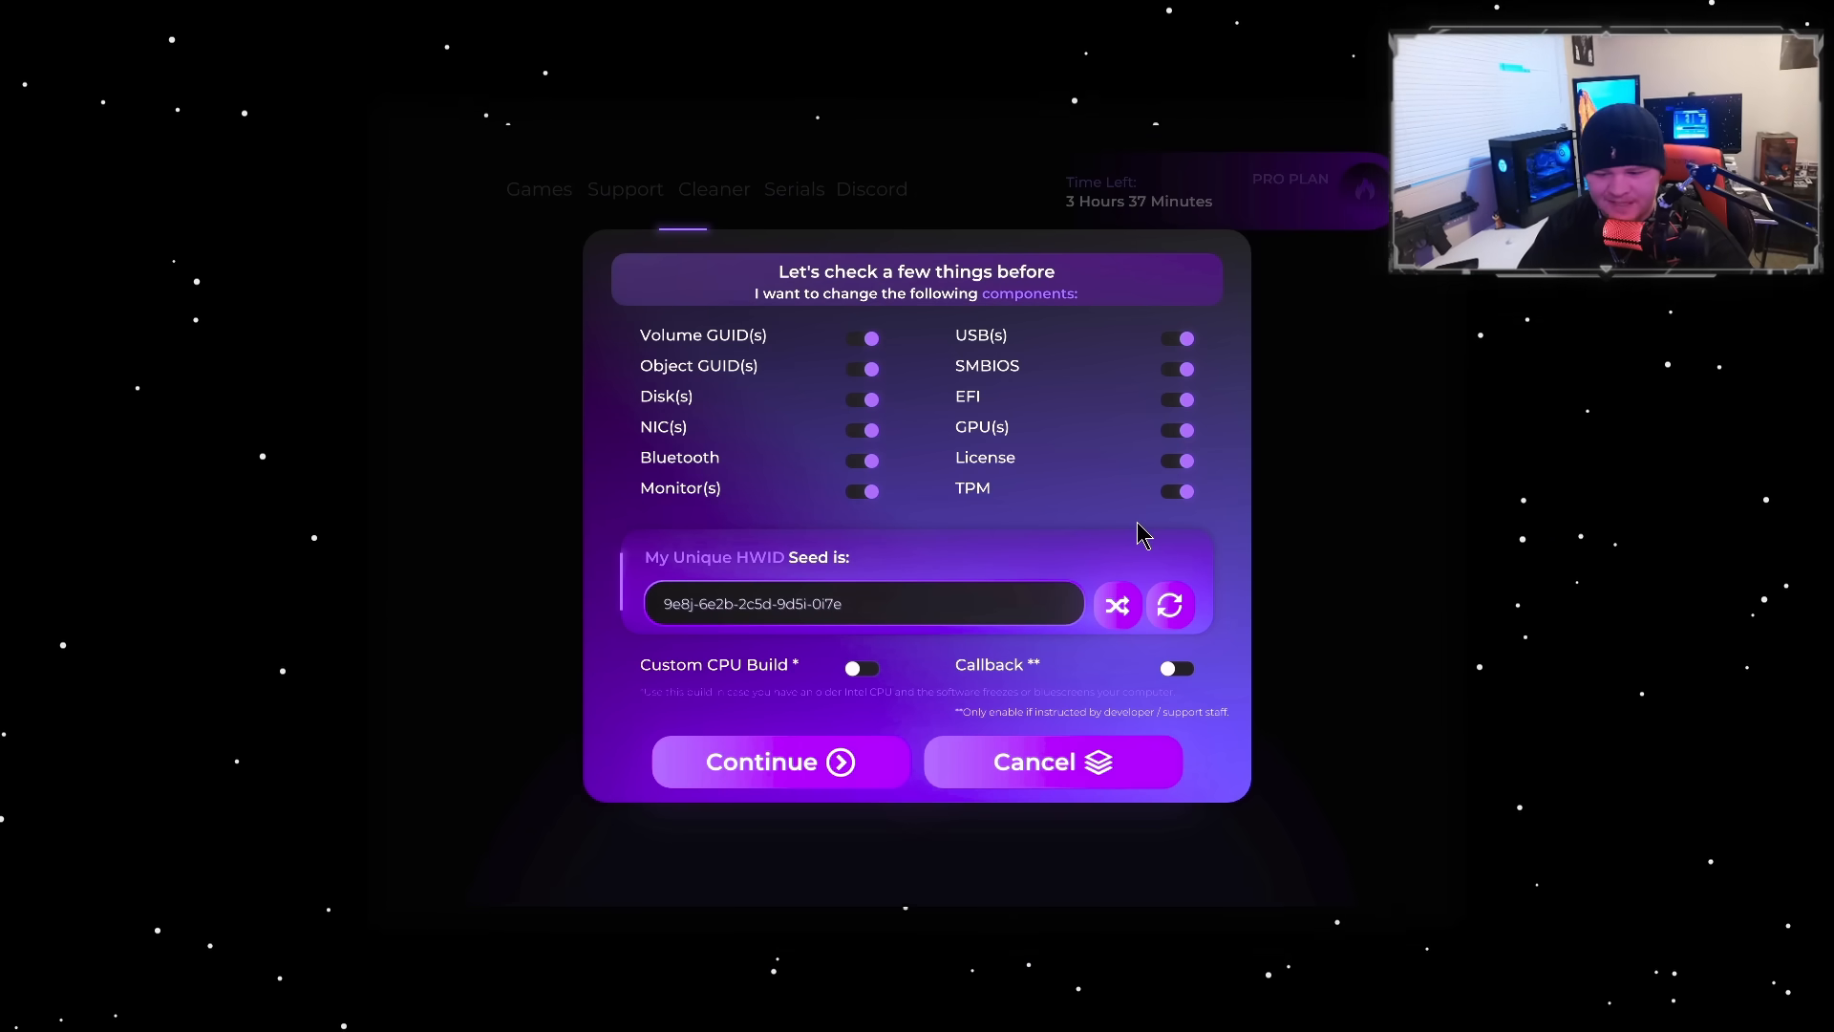
Enable the Callback option and continue to begin spoofing all components.
{"action": "left_click", "coordinate": [1179, 670]}
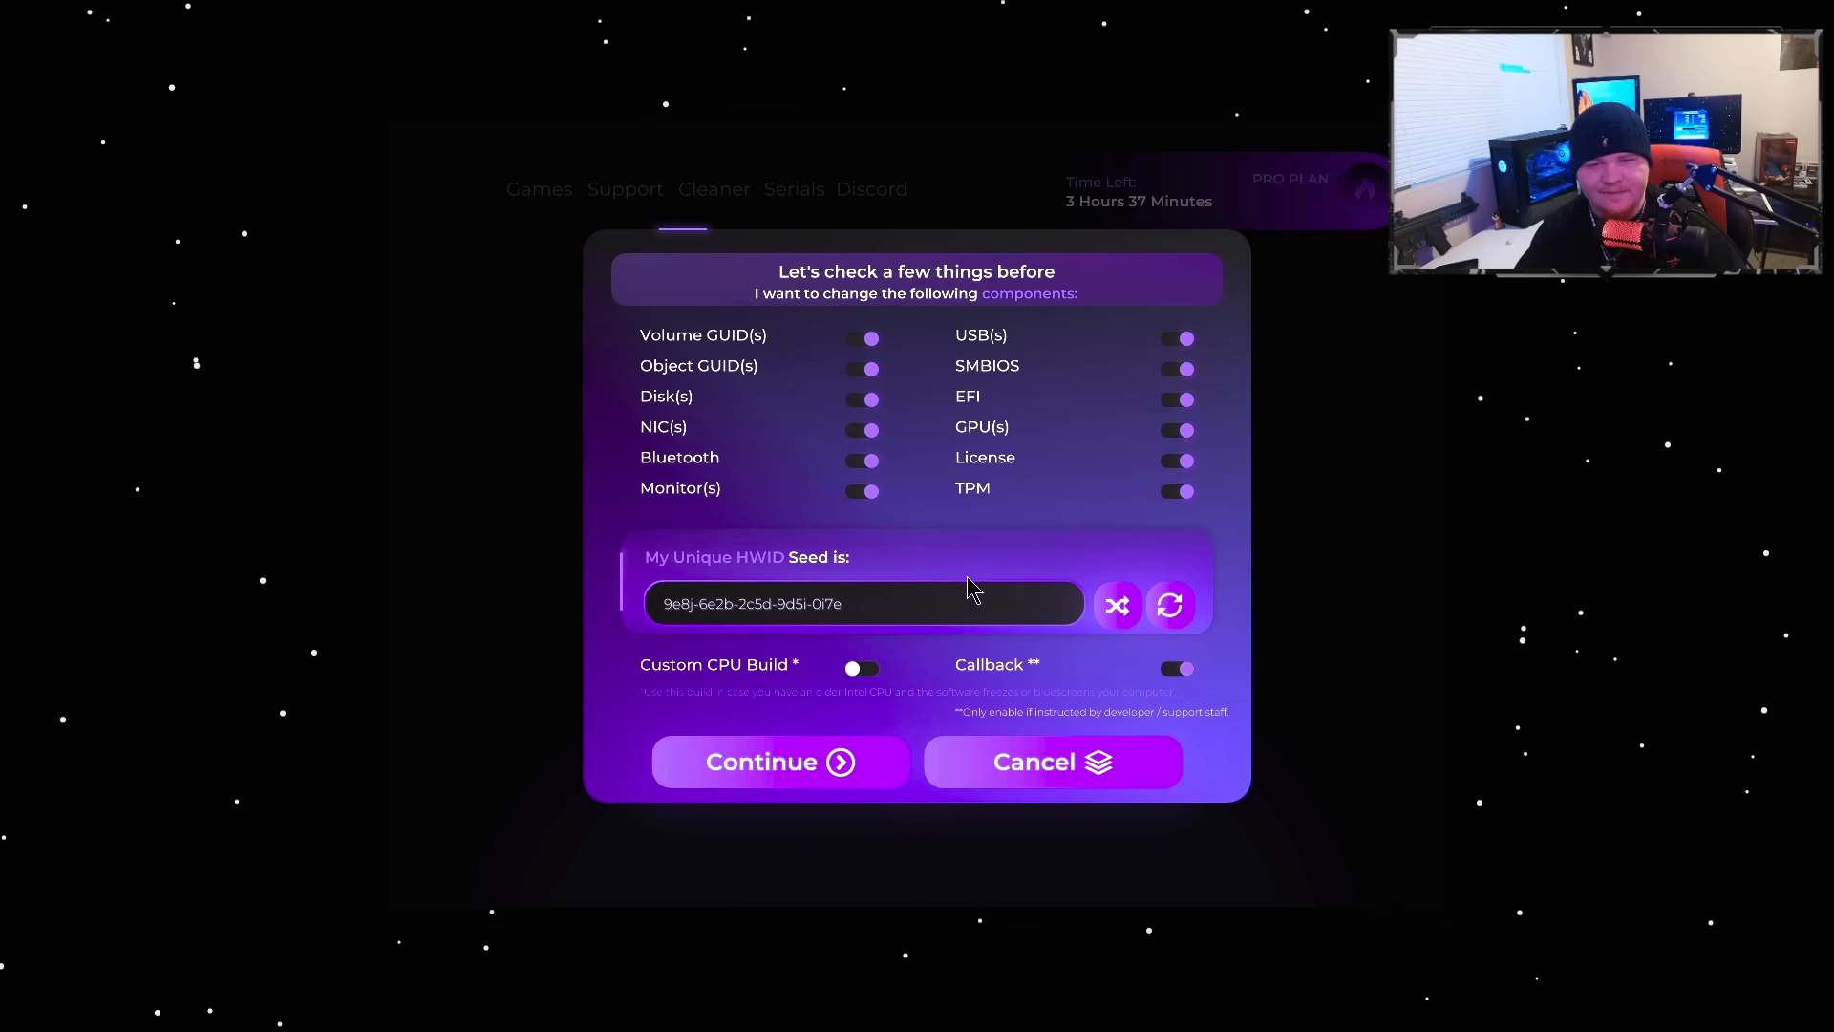
{"action": "left_click", "coordinate": [810, 774]}
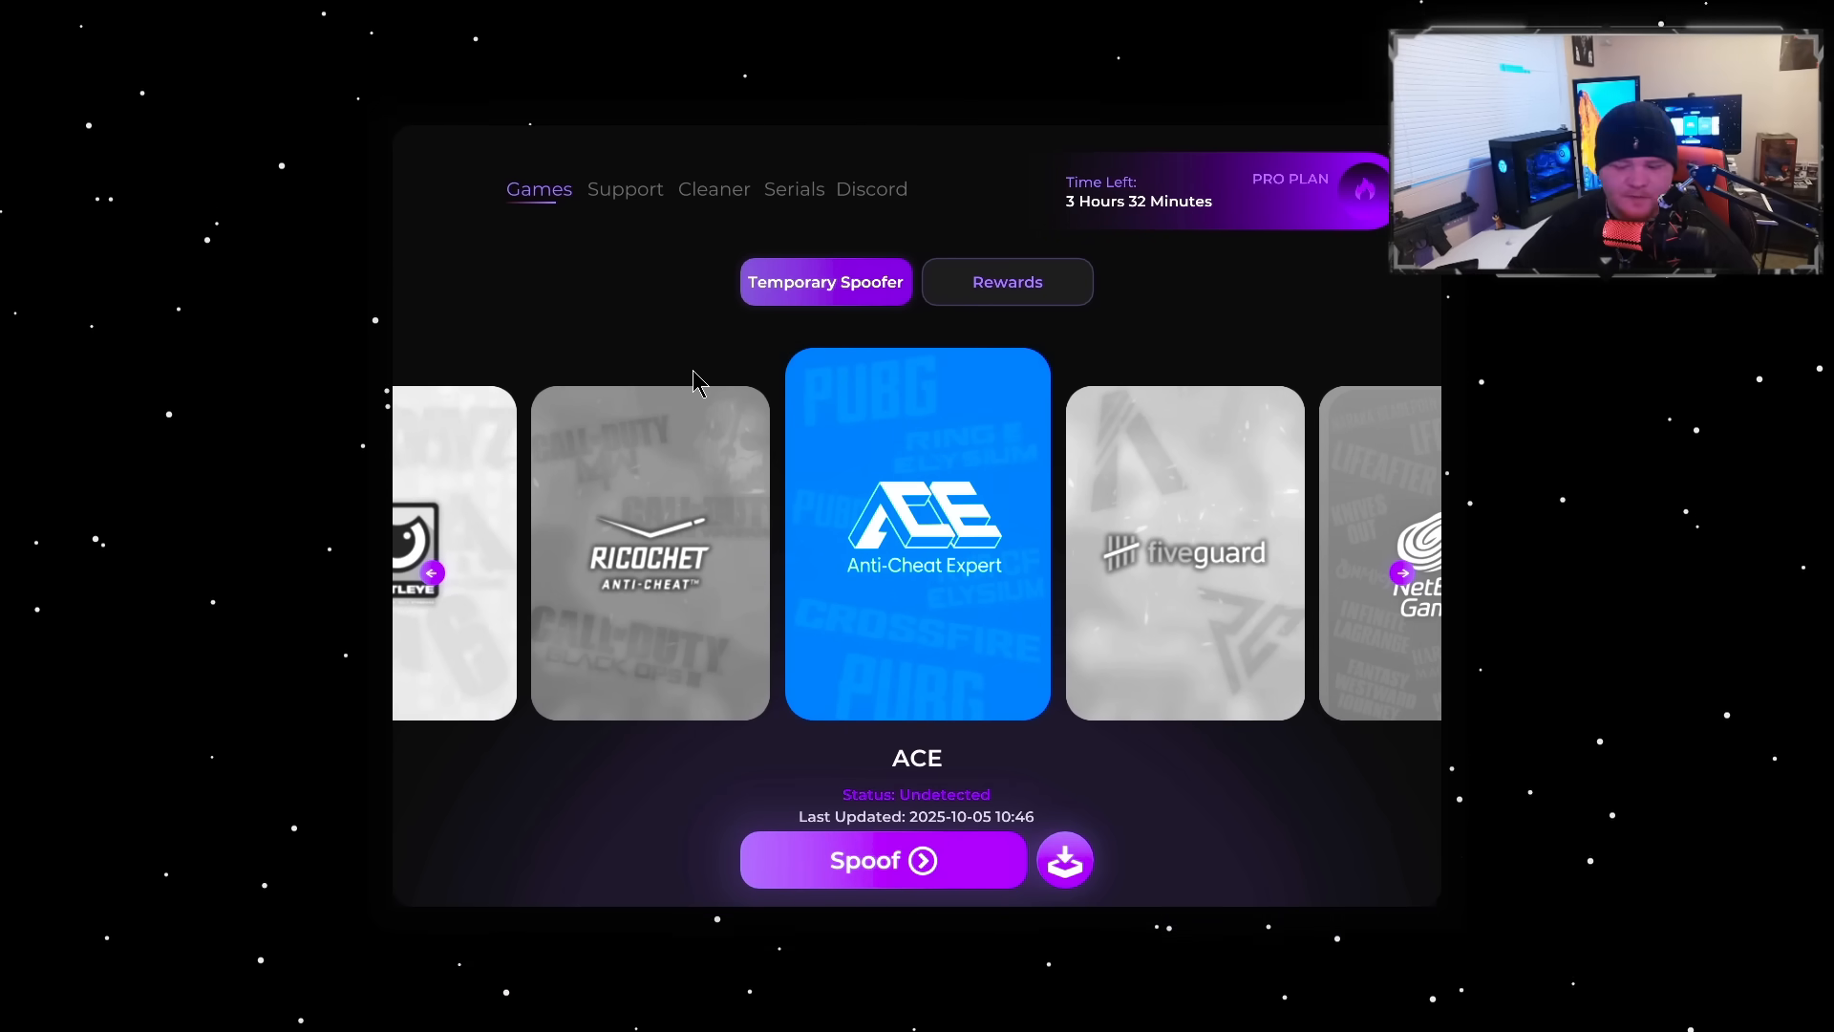
Show the Hardware Serials page comparing Before Spoofing and After Spoofing values.
{"action": "left_click", "coordinate": [794, 190]}
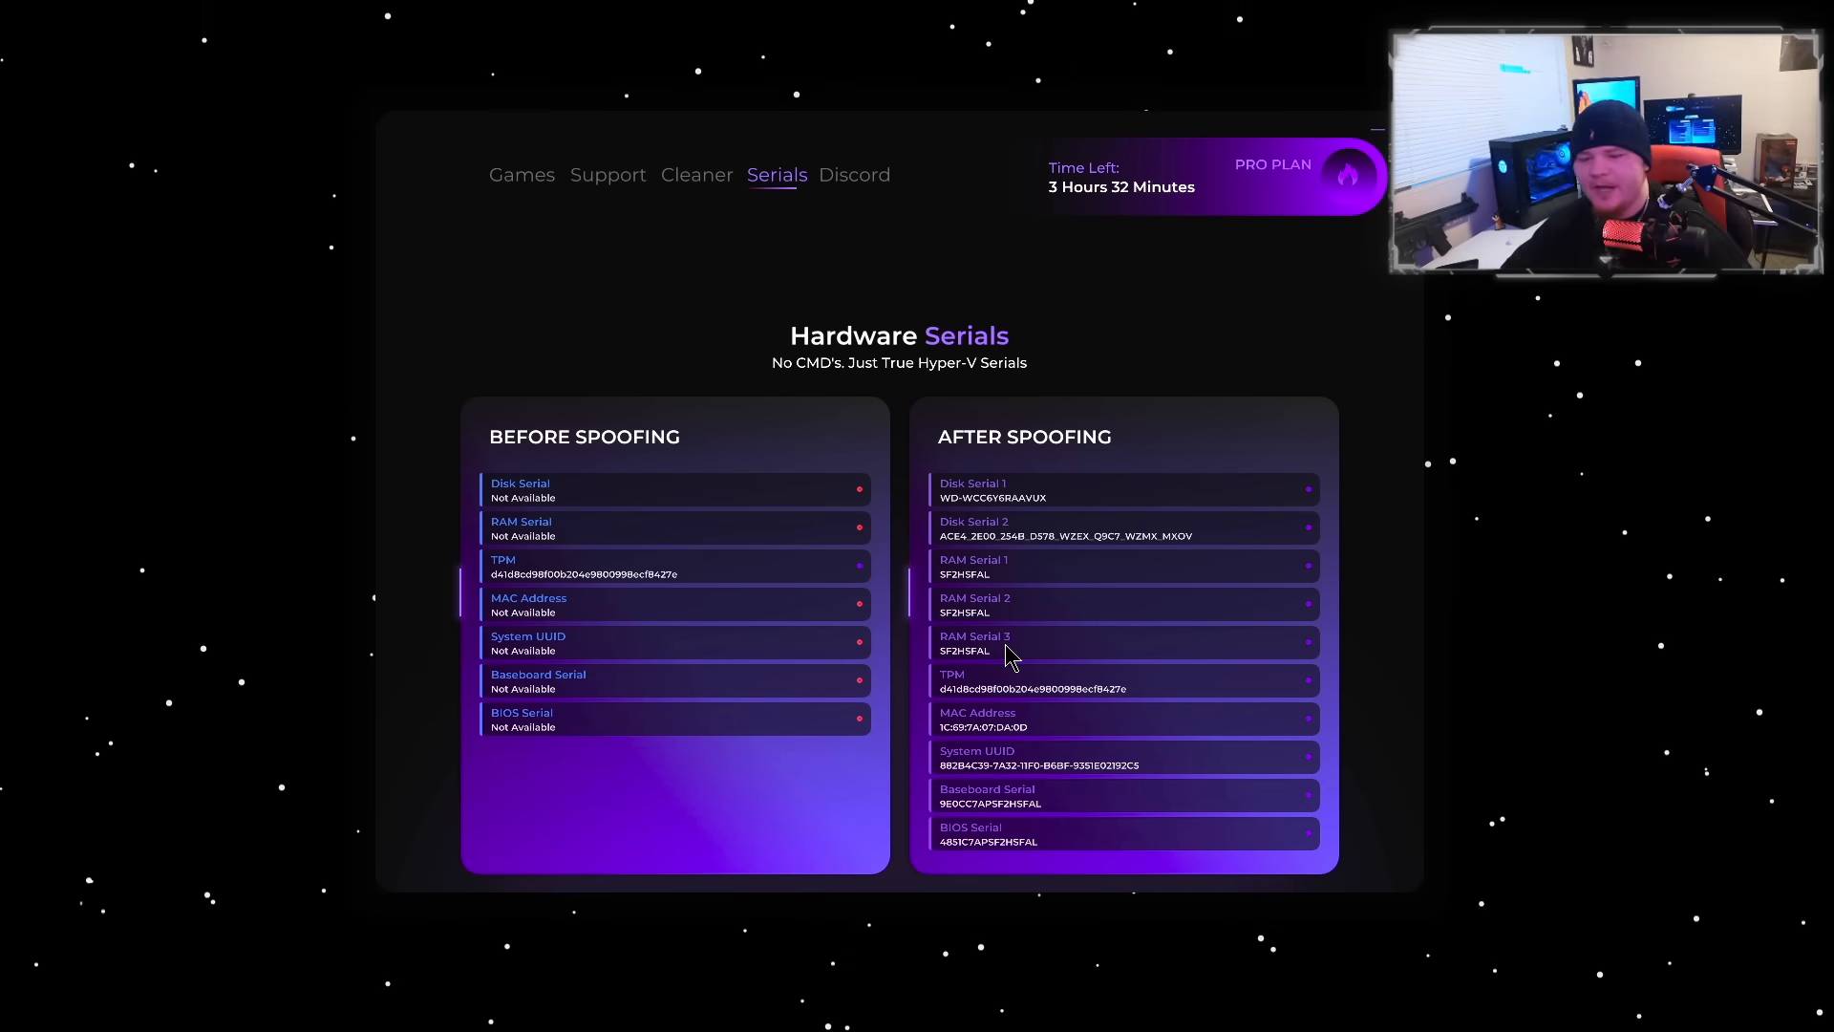